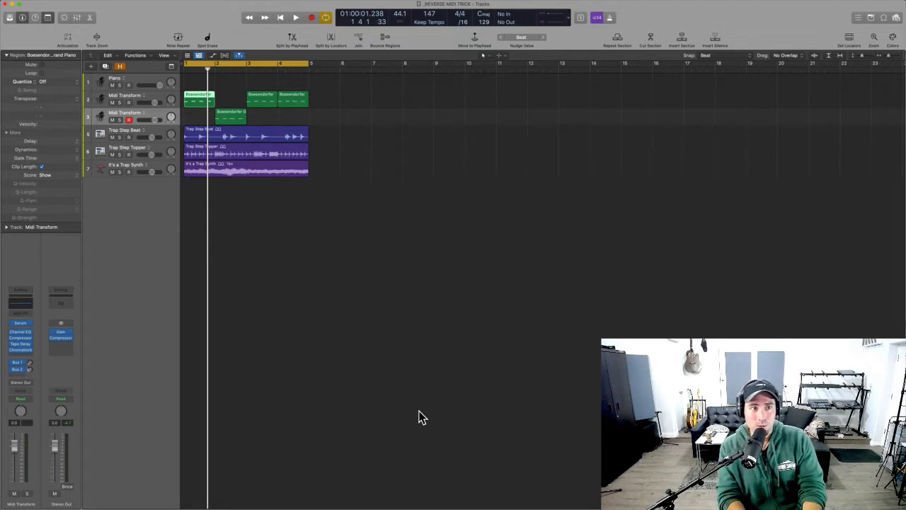
# Lower the volume of both Midi Transform tracks to -1.1 dB while playing the loop with all four piano regions selected.
pyautogui.click(246, 96)
pyautogui.moveTo(317, 112); pyautogui.dragTo(202, 76)
pyautogui.press('space')
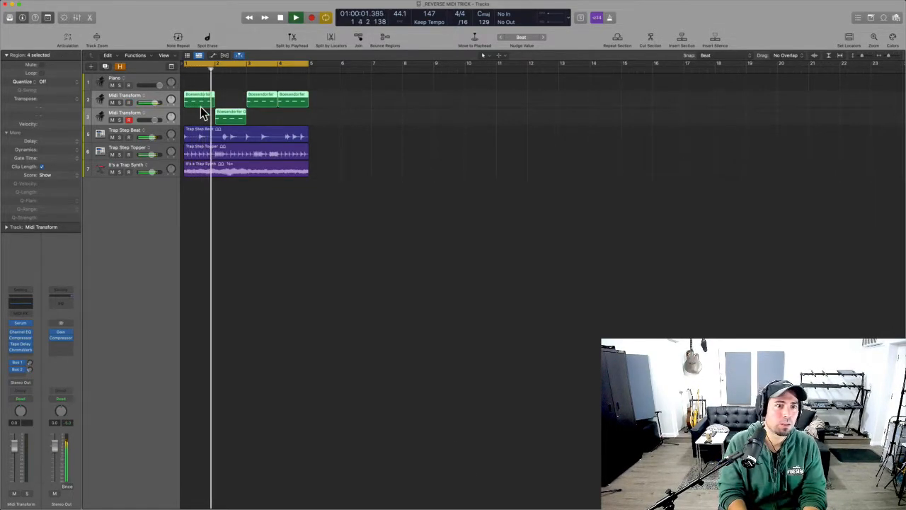
pyautogui.moveTo(155, 121); pyautogui.dragTo(152, 121)
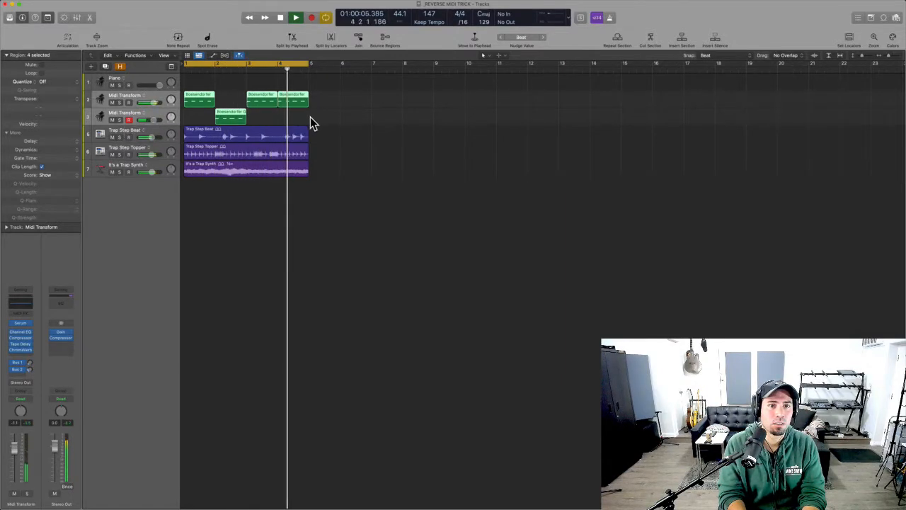
pyautogui.press('space')
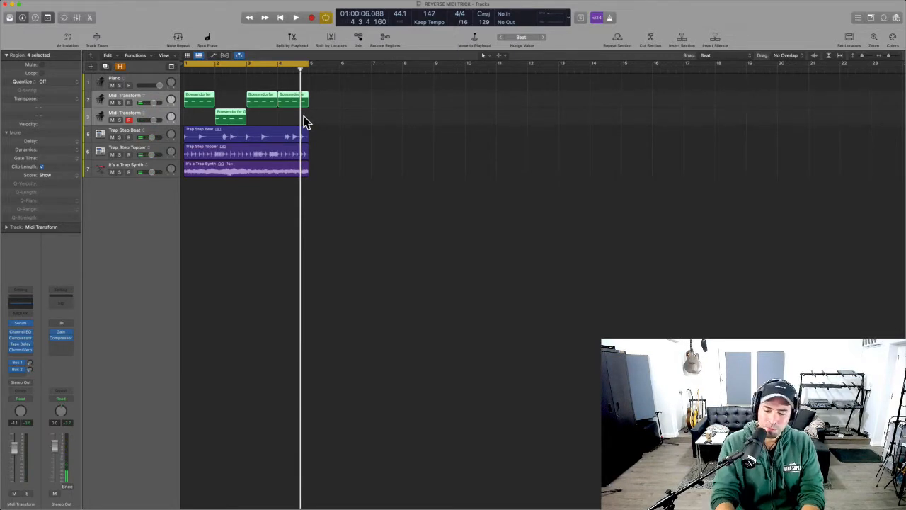
# Repeat all regions of the four-bar loop once and set the cycle range around the copies, from bar 5 to bar 9.
pyautogui.press('super+a')
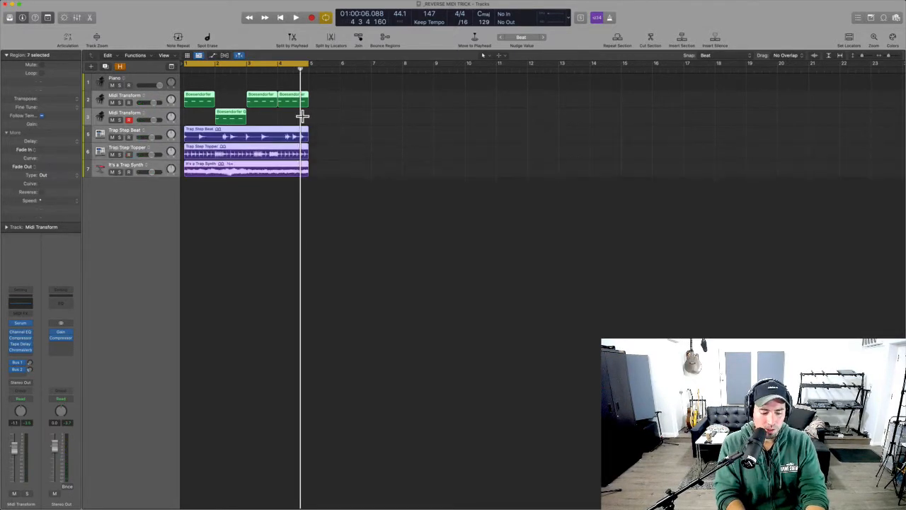
pyautogui.press('super+r')
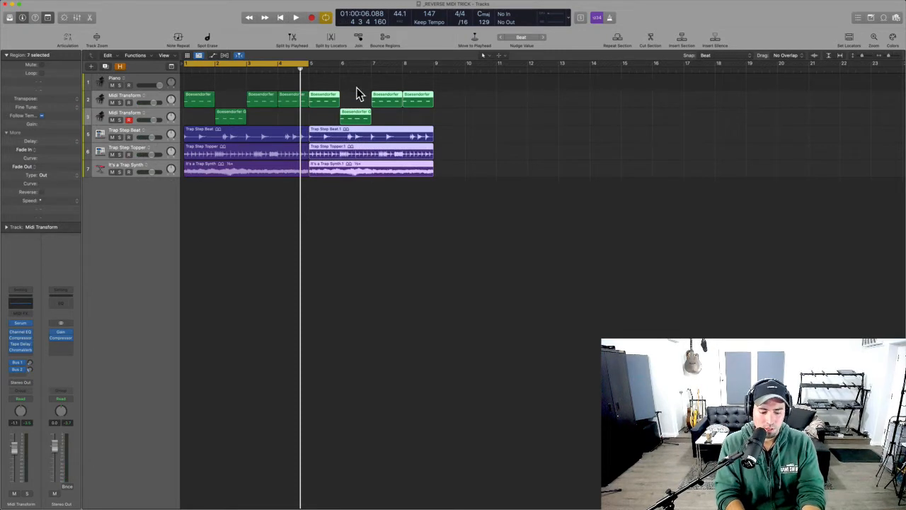
pyautogui.press('super+u')
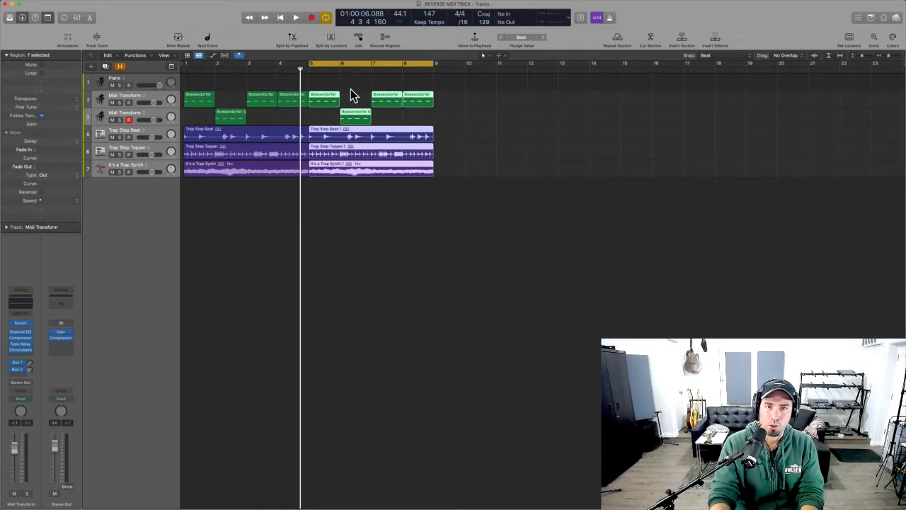
pyautogui.click(352, 94)
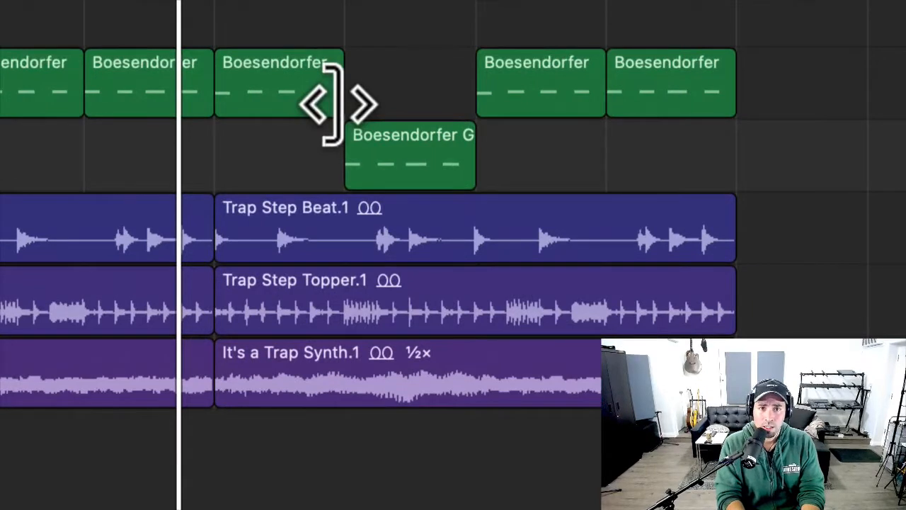
# Time-compress the repeated Boesendorfer regions at bars 5 and 6 to half a bar each.
pyautogui.moveTo(333, 105); pyautogui.dragTo(335, 103)
pyautogui.press('alt')
pyautogui.press('alt')
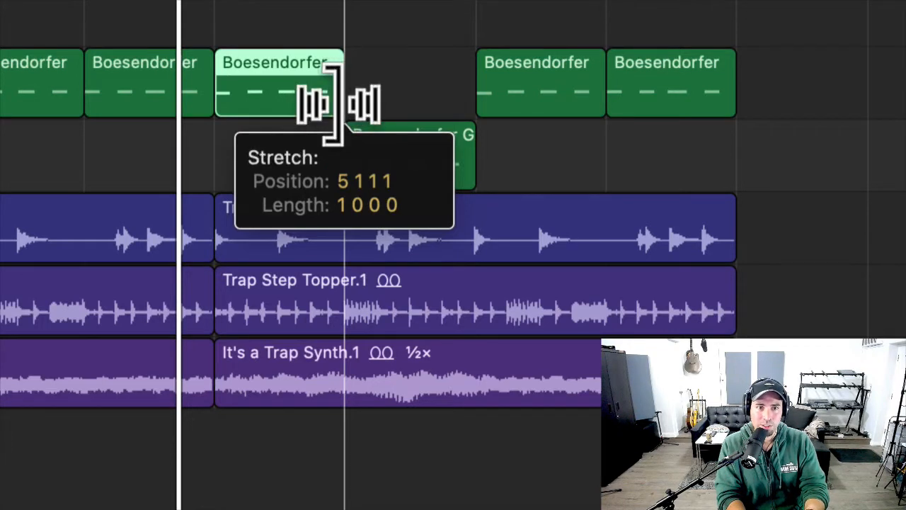
pyautogui.moveTo(335, 103); pyautogui.dragTo(277, 102)
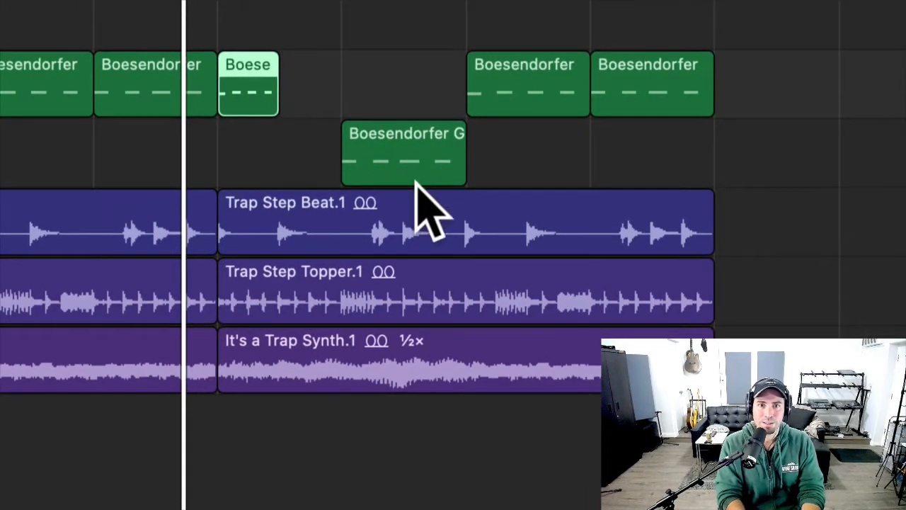
pyautogui.moveTo(454, 174); pyautogui.dragTo(382, 178)
# Play the cycled section from bar 5 to listen to the two compressed regions against the drums.
pyautogui.press('space')
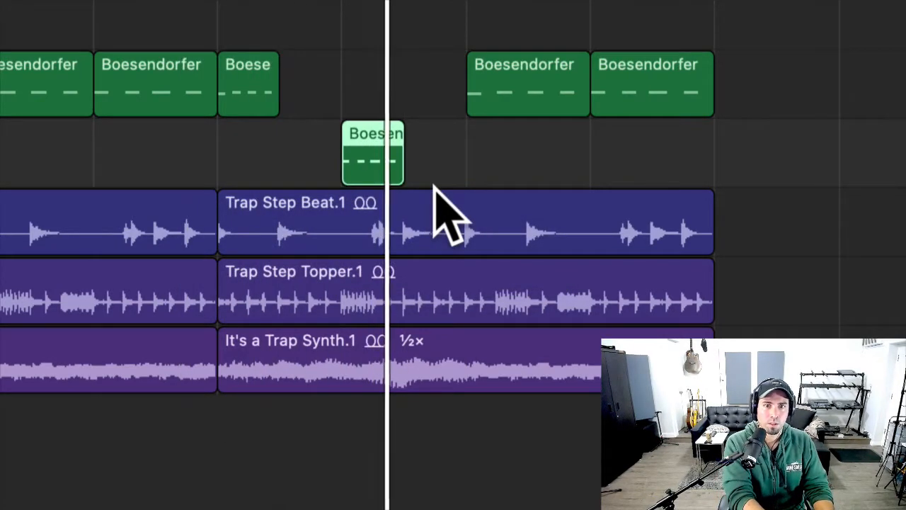
pyautogui.press('super+Up')
pyautogui.press('super+Up')
pyautogui.press('super+Up')
pyautogui.press('super+Up')
pyautogui.press('super+Down')
pyautogui.press('super+Down')
pyautogui.press('super+Down')
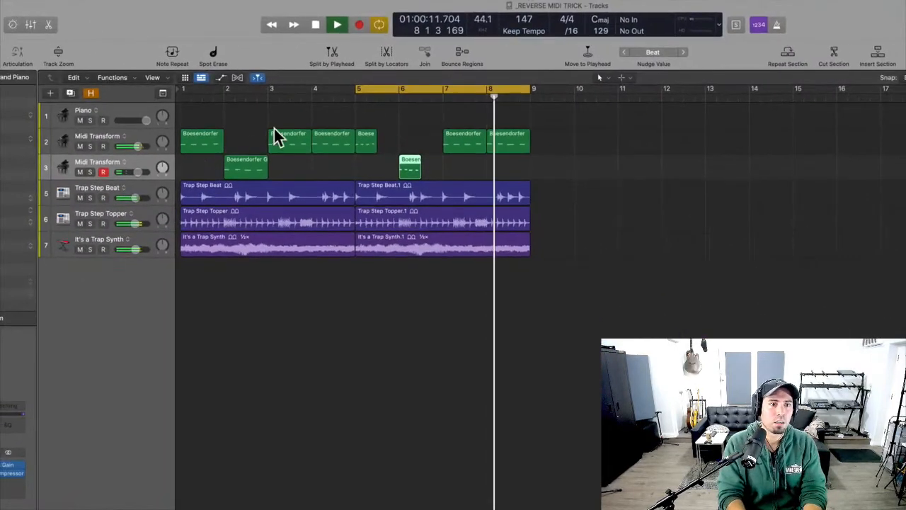
pyautogui.press('space')
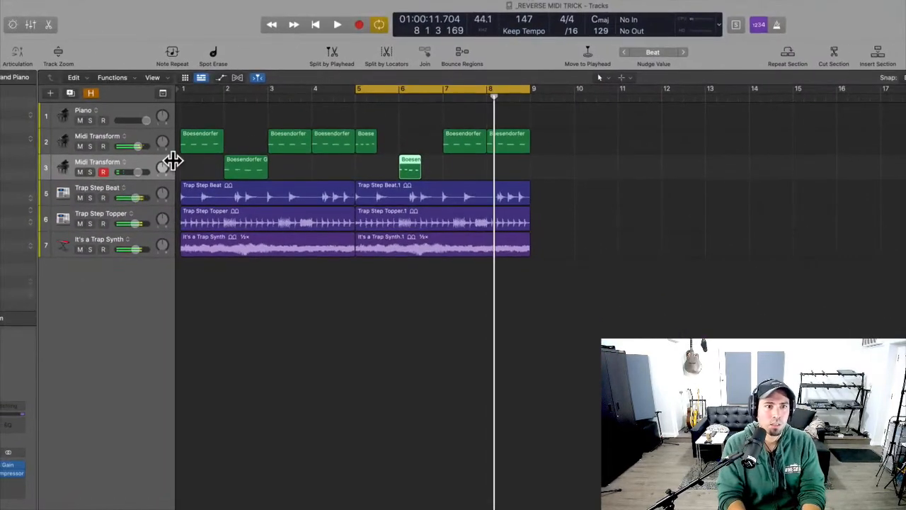
# Raise the volume of both Midi Transform tracks slightly and play from bar 5 with the cycle off.
pyautogui.click(138, 171)
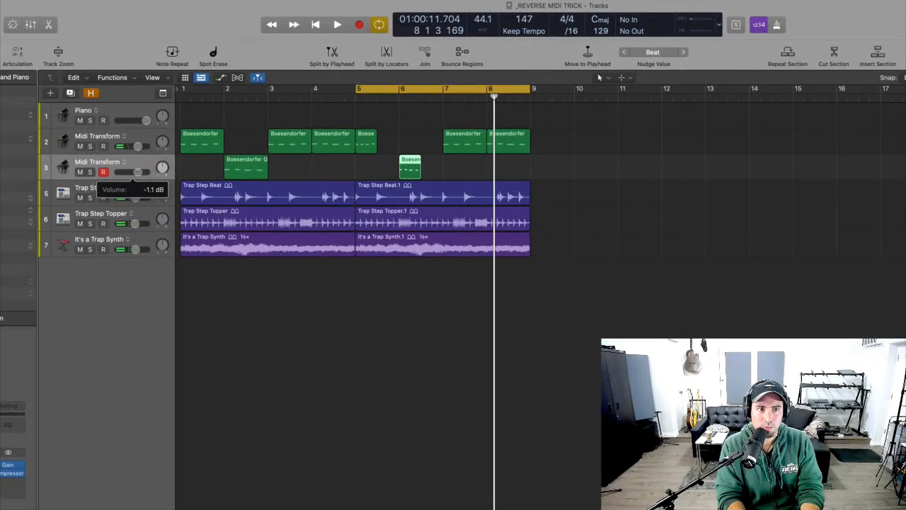
pyautogui.moveTo(141, 171); pyautogui.dragTo(140, 146)
pyautogui.click(138, 146)
pyautogui.press('c')
pyautogui.doubleClick(364, 100)
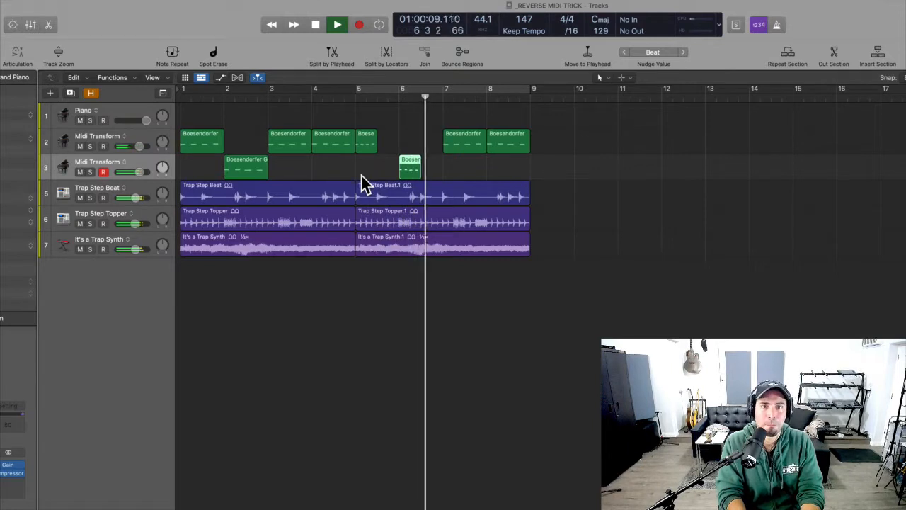
pyautogui.press('space')
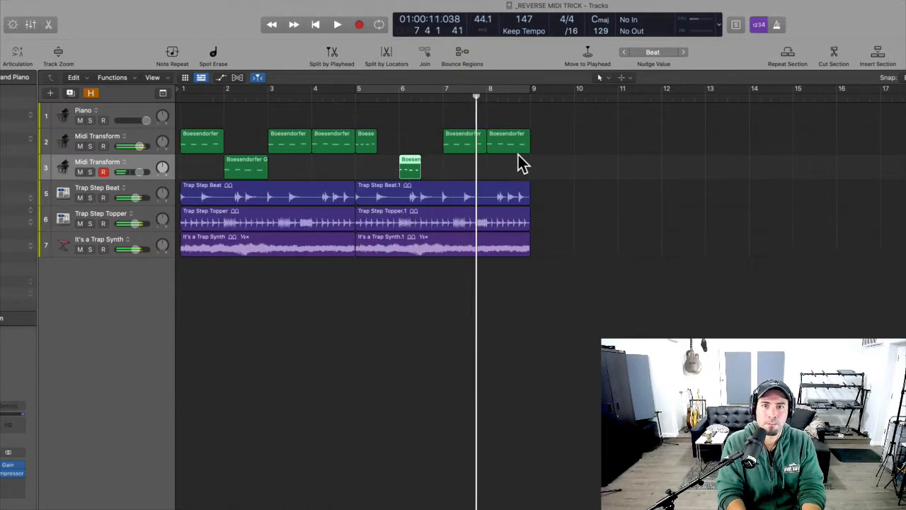
# Try compressing the Boesendorfer region at bar 8 to half a bar and listen to it.
pyautogui.click(521, 150)
pyautogui.moveTo(526, 149); pyautogui.dragTo(506, 148)
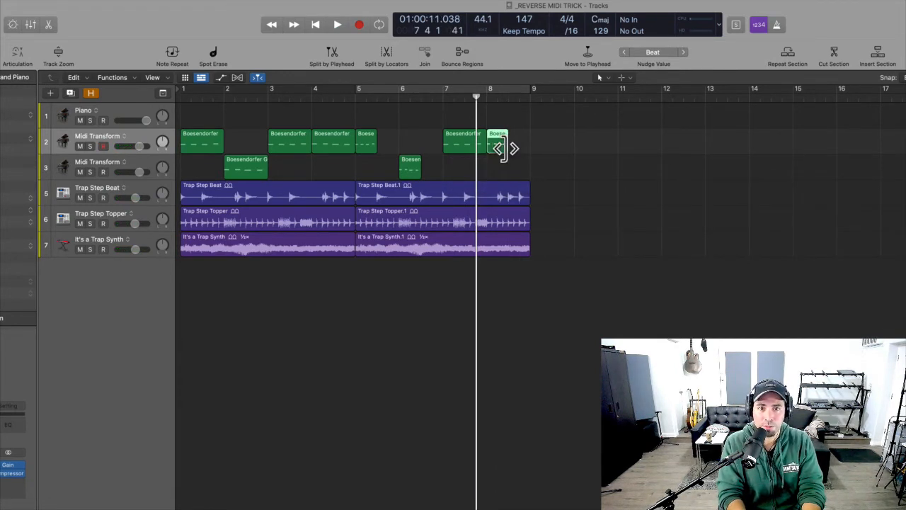
pyautogui.press('space')
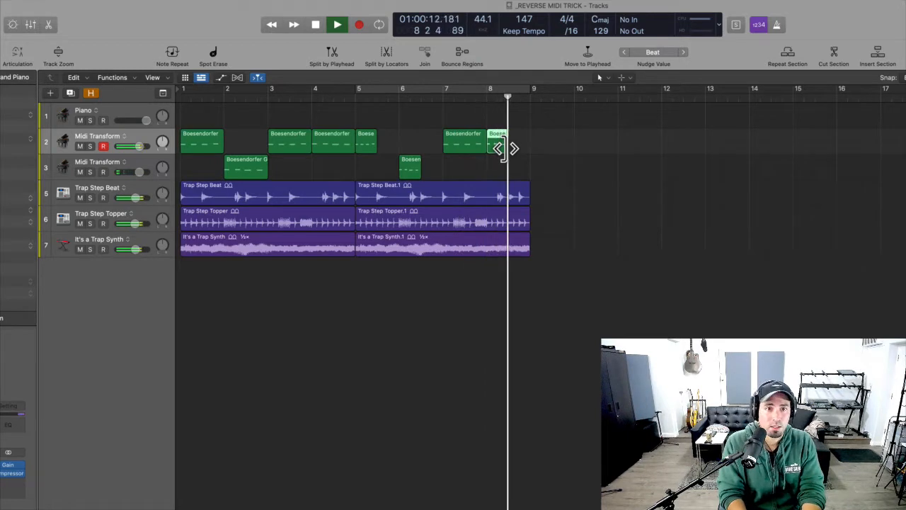
pyautogui.press('space')
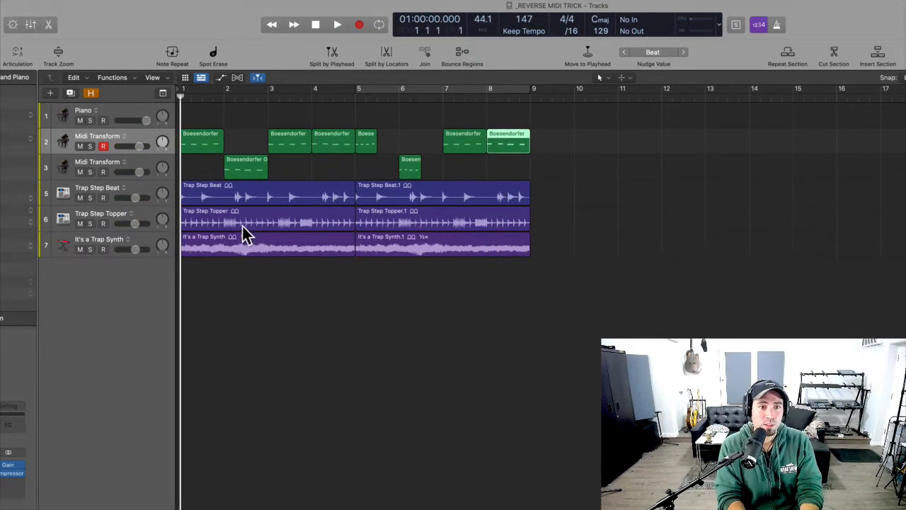
# Play from the start, and split the first Trap Step Topper region so that bar 3 is a separate region.
pyautogui.press('space')
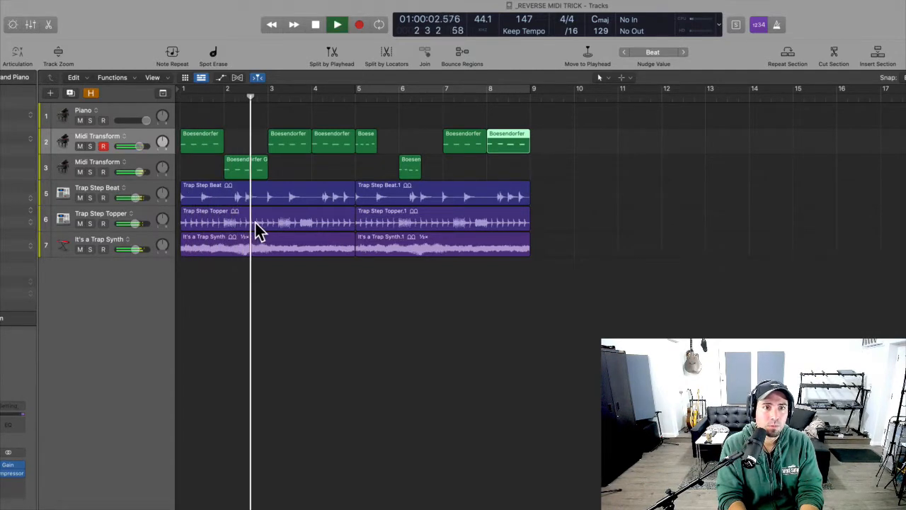
pyautogui.press('space')
pyautogui.moveTo(268, 220); pyautogui.dragTo(288, 234)
pyautogui.click(306, 223)
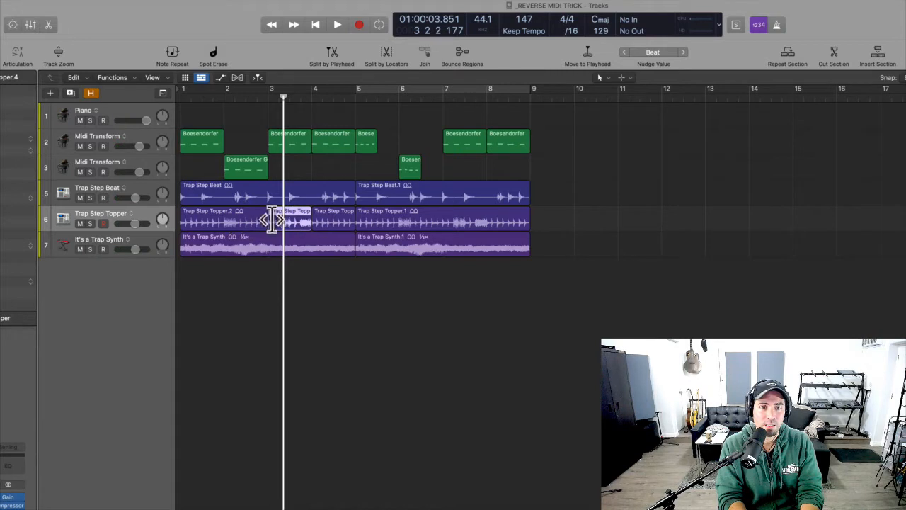
# Bounce the bar 3 Trap Step Topper region in place with the default options and delete the original region.
pyautogui.hotkey('ctrl', 'b')
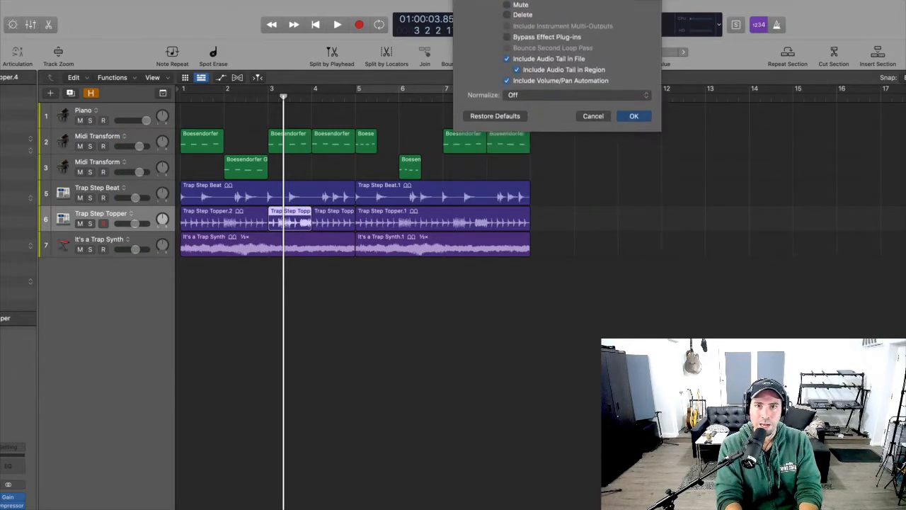
pyautogui.press('Return')
pyautogui.click(300, 221)
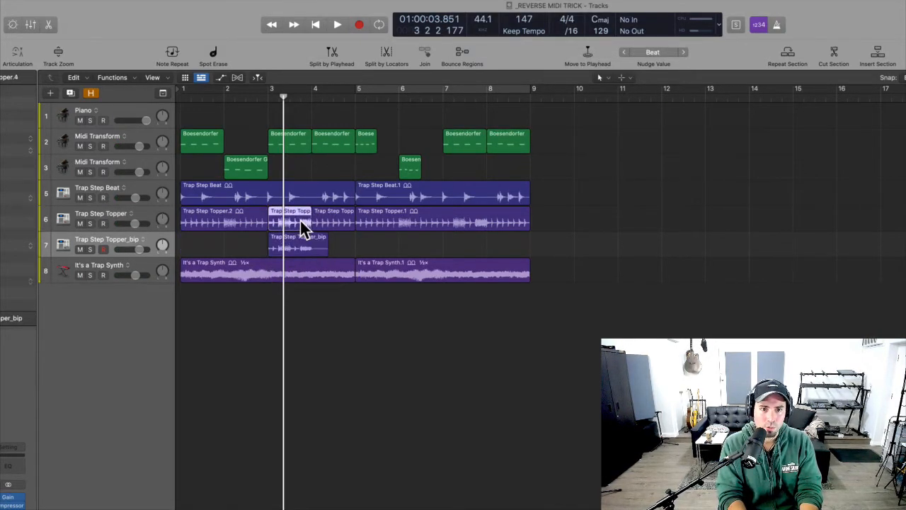
pyautogui.press('Delete')
# Trim and time-compress the bounced topper region to half a bar, and repeat it once to fill bar 3.
pyautogui.click(317, 243)
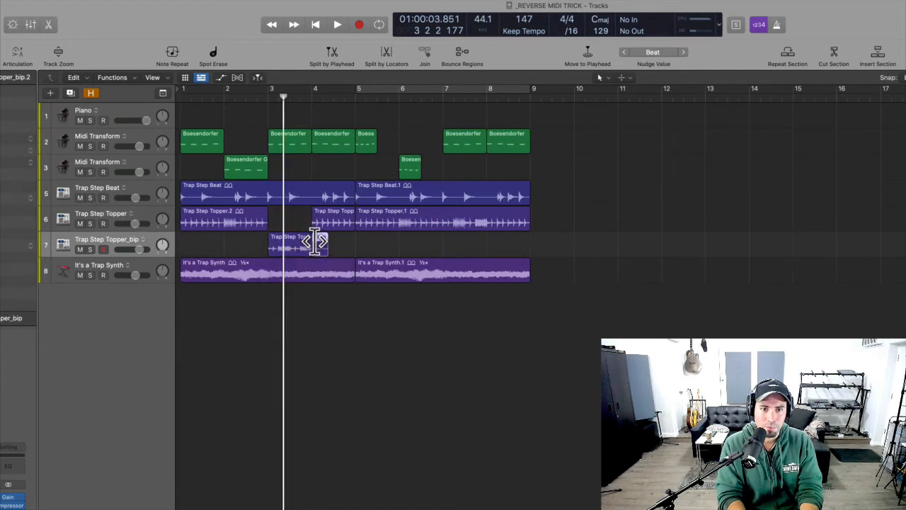
pyautogui.moveTo(324, 253); pyautogui.dragTo(288, 255)
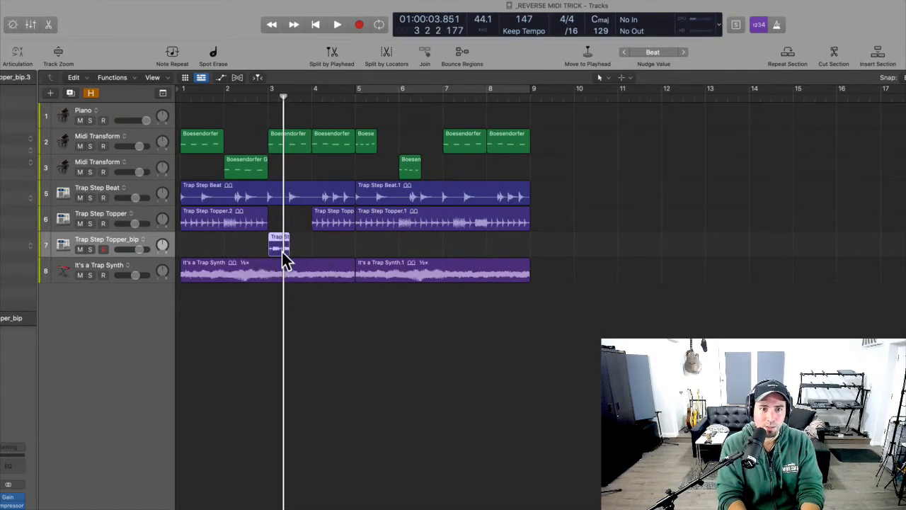
pyautogui.press('super+r')
# Set the Trap Step Topper_bip track volume to +3.0 dB while playing the song from the start.
pyautogui.press('Return')
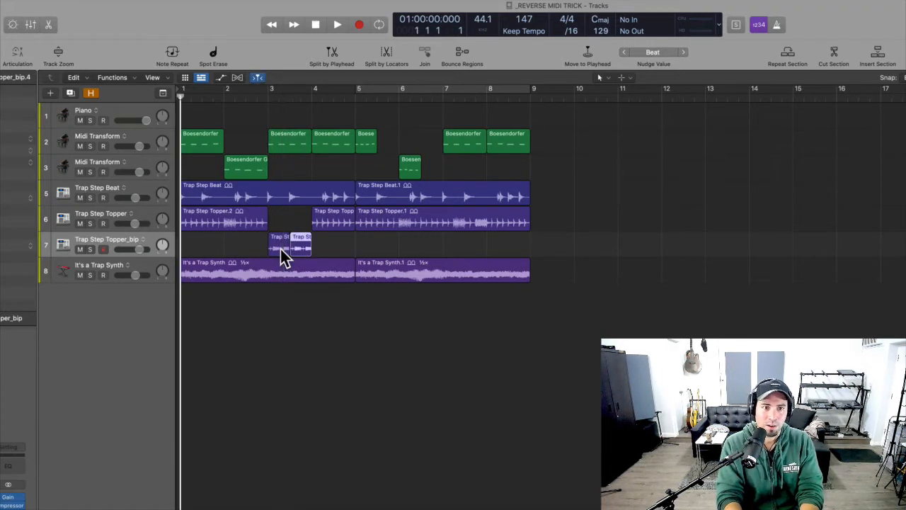
pyautogui.press('space')
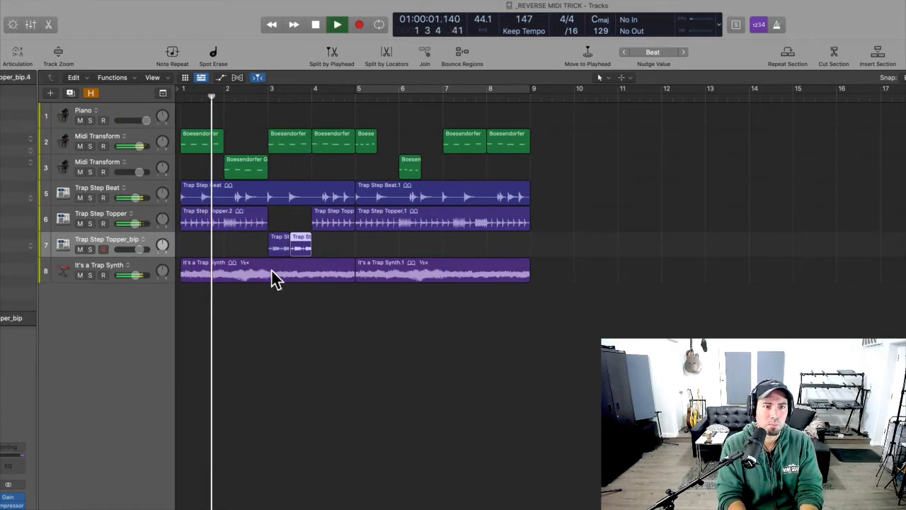
pyautogui.moveTo(139, 249); pyautogui.dragTo(143, 249)
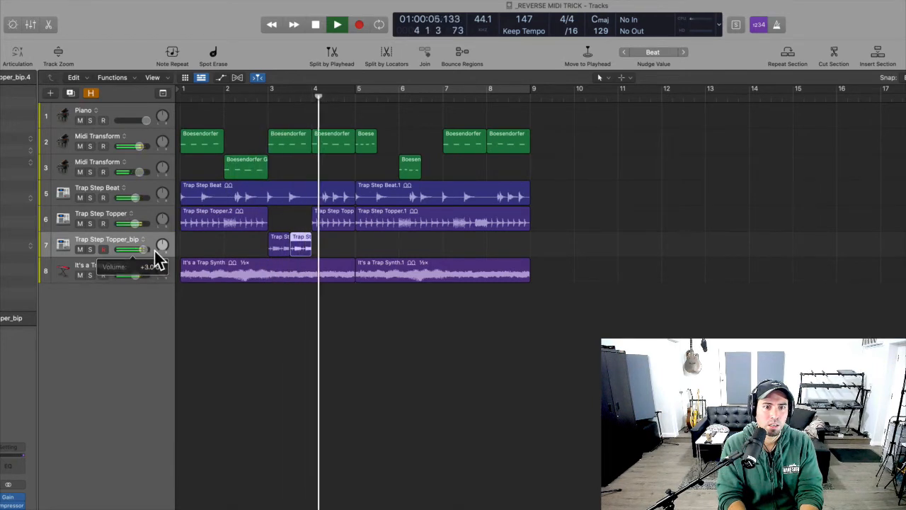
pyautogui.press('space')
# Audition the Trap Step Topper, Trap Step Topper_bip and Trap Step Beat tracks in solo from the start, and unsolo them.
pyautogui.click(90, 223)
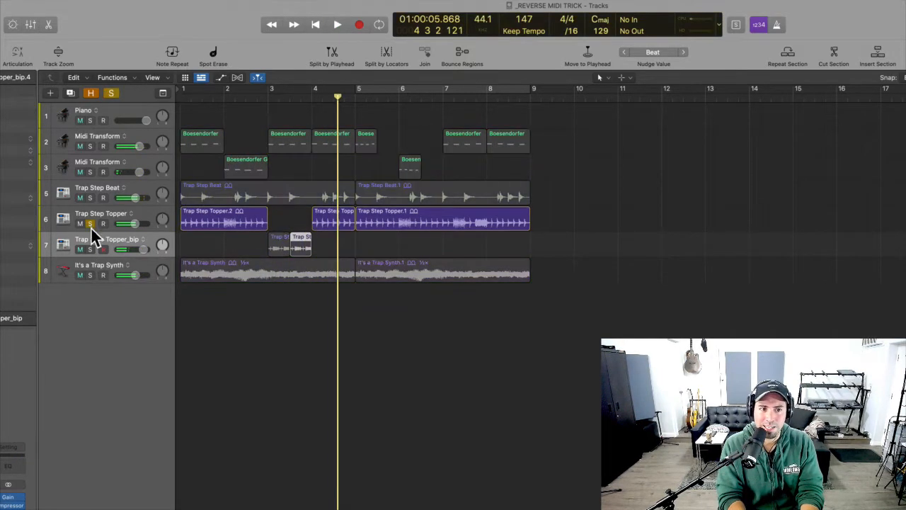
pyautogui.click(90, 250)
pyautogui.press('Return')
pyautogui.press('space')
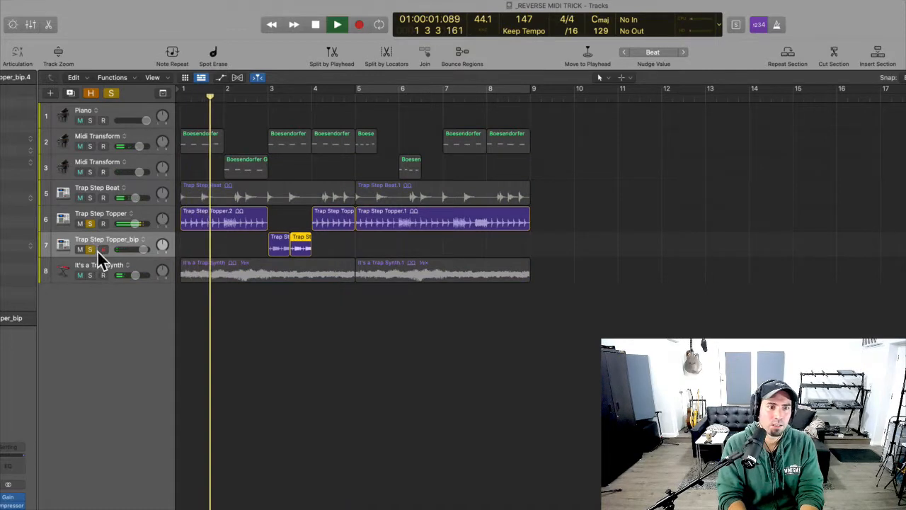
pyautogui.click(91, 198)
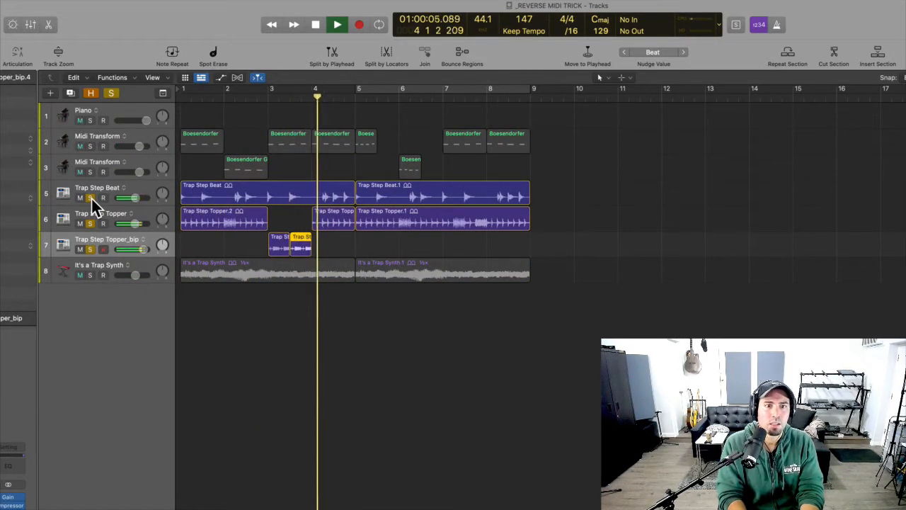
pyautogui.press('space')
pyautogui.moveTo(91, 198); pyautogui.dragTo(92, 249)
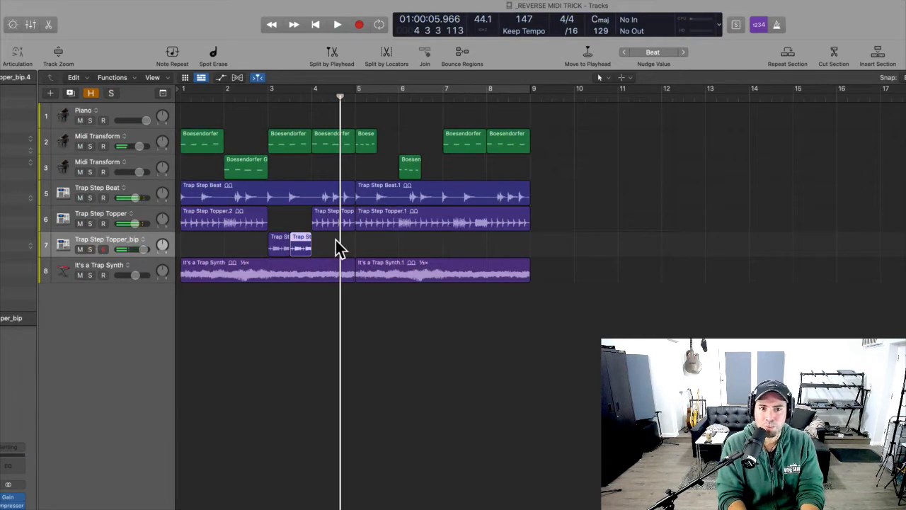
# Delete the Trap Step Topper region in bar 4 and repeat the two half-bar bounced regions to fill that bar.
pyautogui.moveTo(335, 238); pyautogui.dragTo(331, 228)
pyautogui.press('Delete')
pyautogui.click(299, 245)
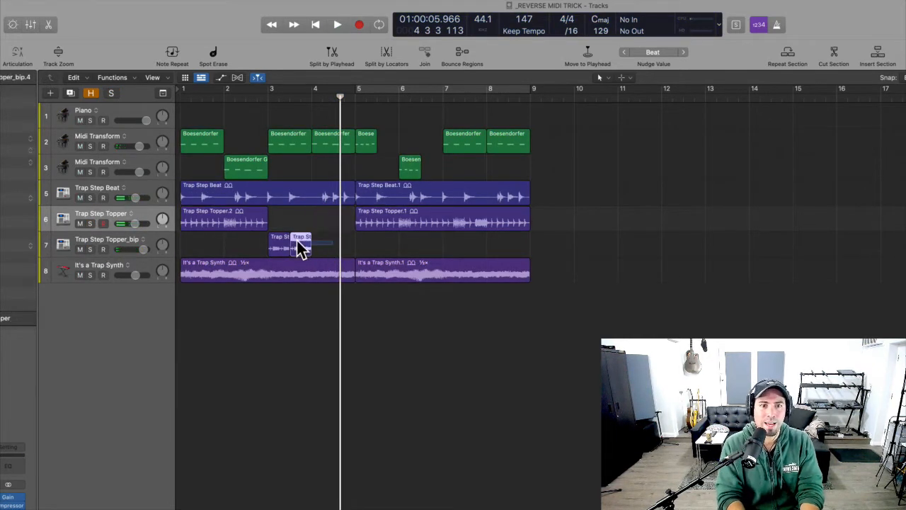
pyautogui.keyDown('shift'); pyautogui.click(283, 247); pyautogui.keyUp('shift')
pyautogui.press('super+r')
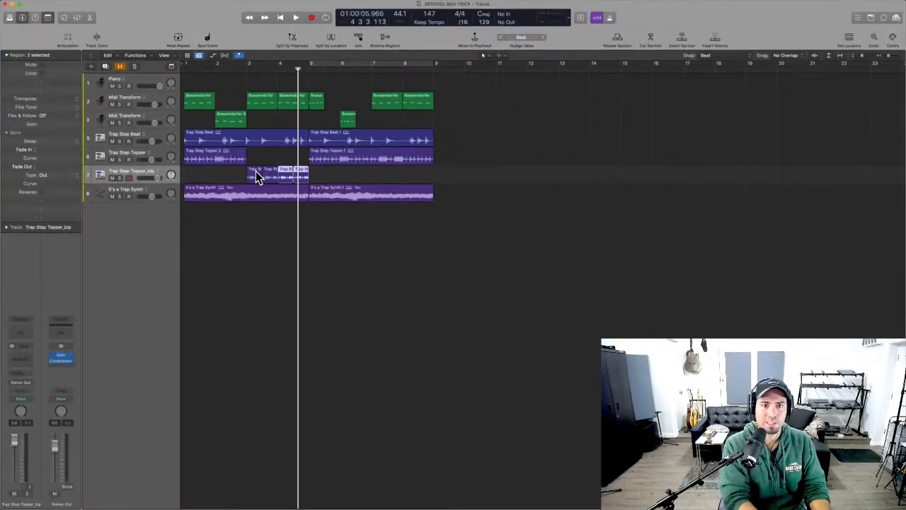
# Add a Channel EQ to Trap Step Topper_bip with a +5.3 dB high shelf at 885 Hz, and play from the start.
pyautogui.doubleClick(20, 335)
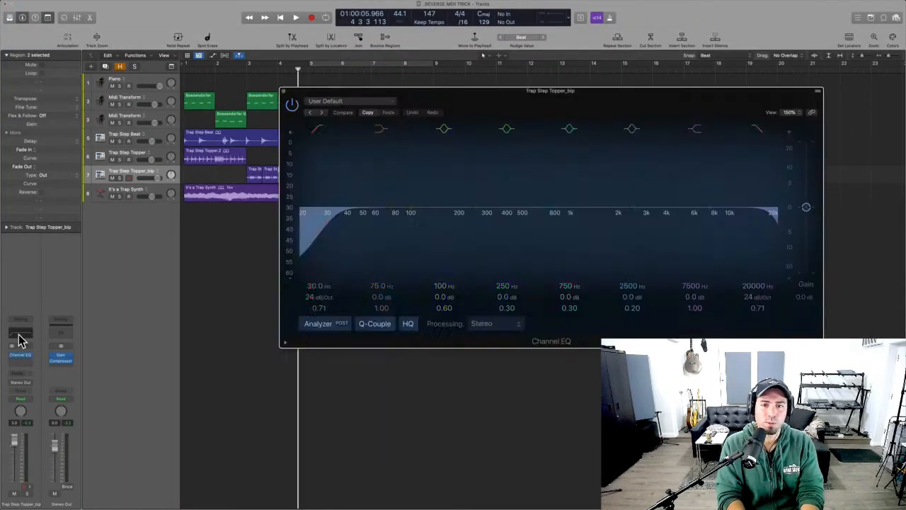
pyautogui.moveTo(696, 297)
pyautogui.mouseDown()
pyautogui.moveTo(697, 289)
pyautogui.moveTo(695, 312)
pyautogui.mouseUp()
pyautogui.press('space')
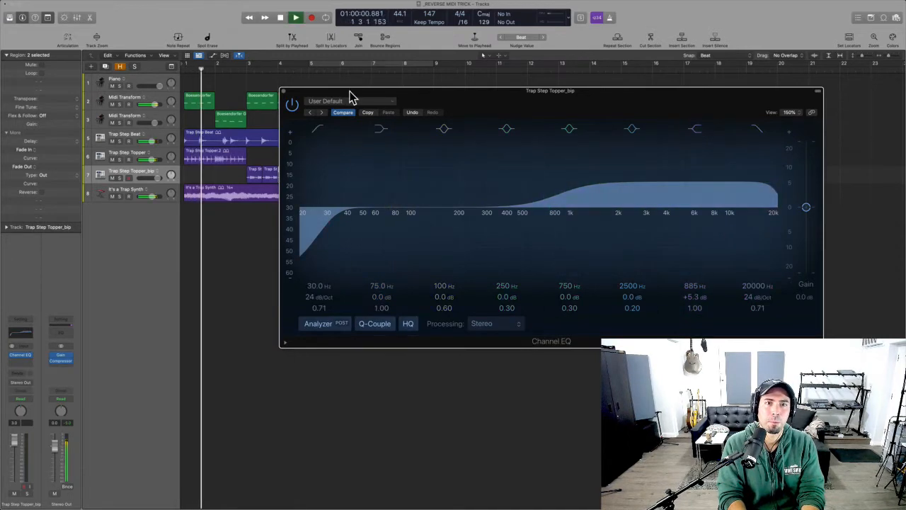
# Lower the Channel EQ's output gain on Trap Step Topper_bip during playback, stop, and close the EQ window.
pyautogui.moveTo(291, 95); pyautogui.dragTo(167, 228)
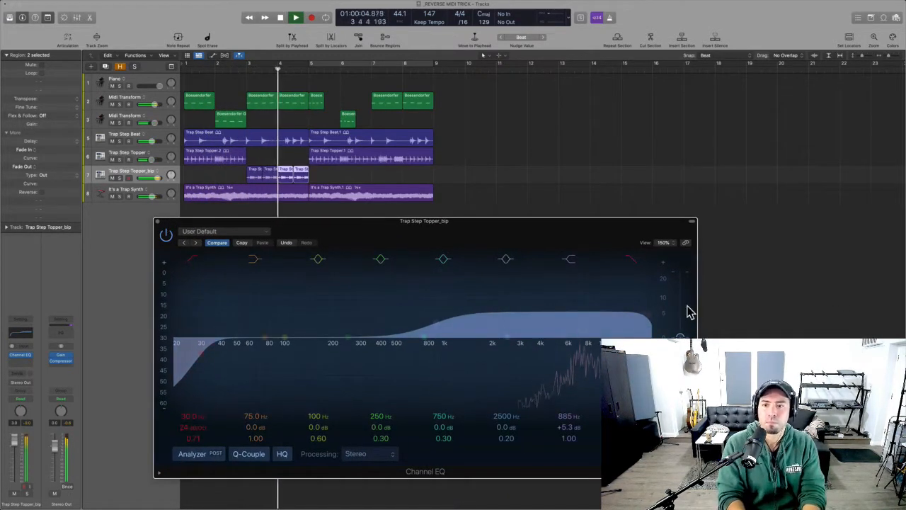
pyautogui.moveTo(681, 337); pyautogui.dragTo(681, 353)
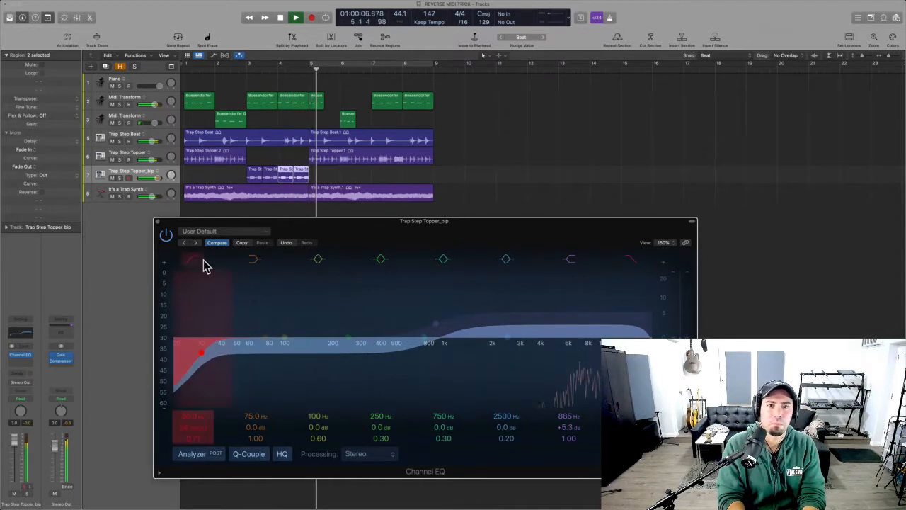
pyautogui.press('space')
pyautogui.click(158, 221)
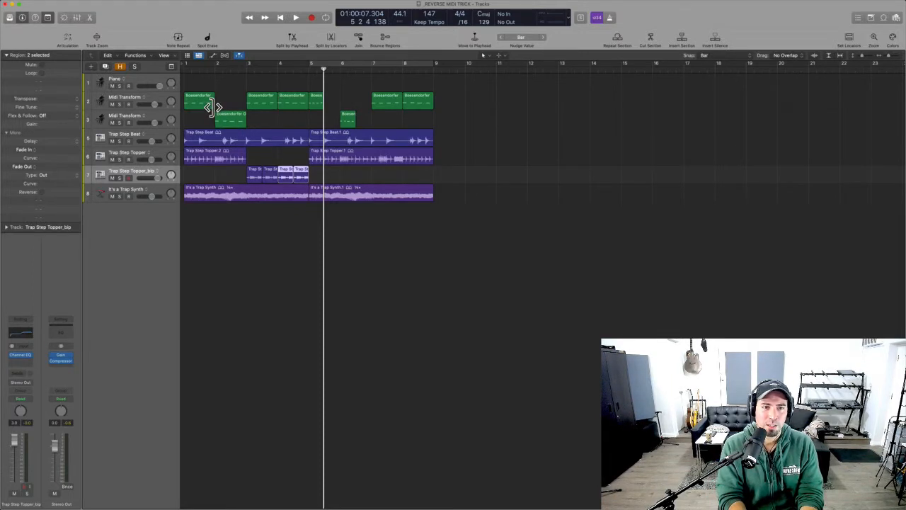
# Extend the bar 1 region on the upper Midi Transform track to two bars and mute the bar 2 region on the lower one.
pyautogui.moveTo(210, 106); pyautogui.dragTo(247, 106)
pyautogui.click(237, 123)
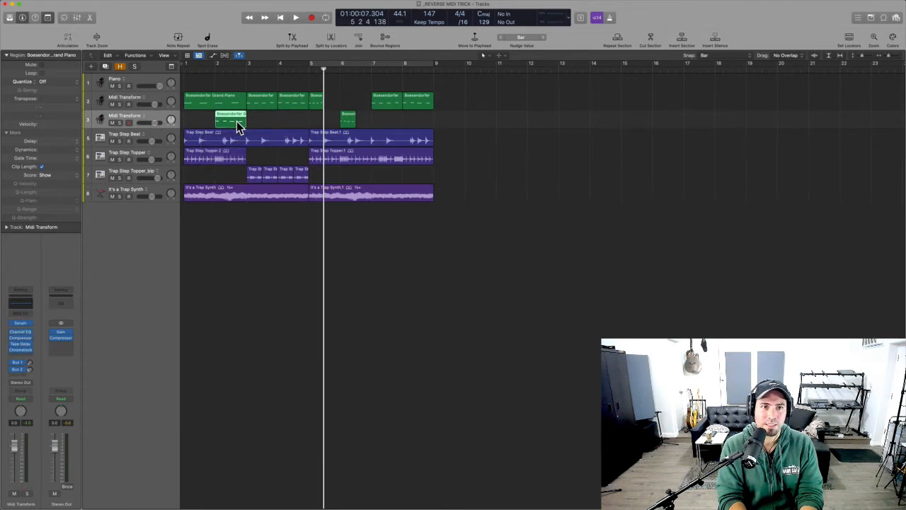
pyautogui.hotkey('ctrl', 'm')
# Play the song from the start and set the upper Midi Transform track's volume to +0.2 dB.
pyautogui.press('Return')
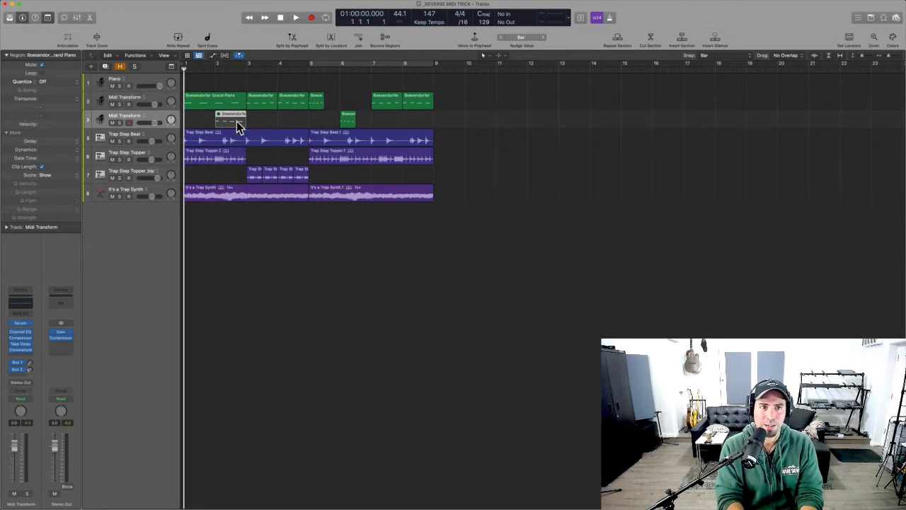
pyautogui.press('space')
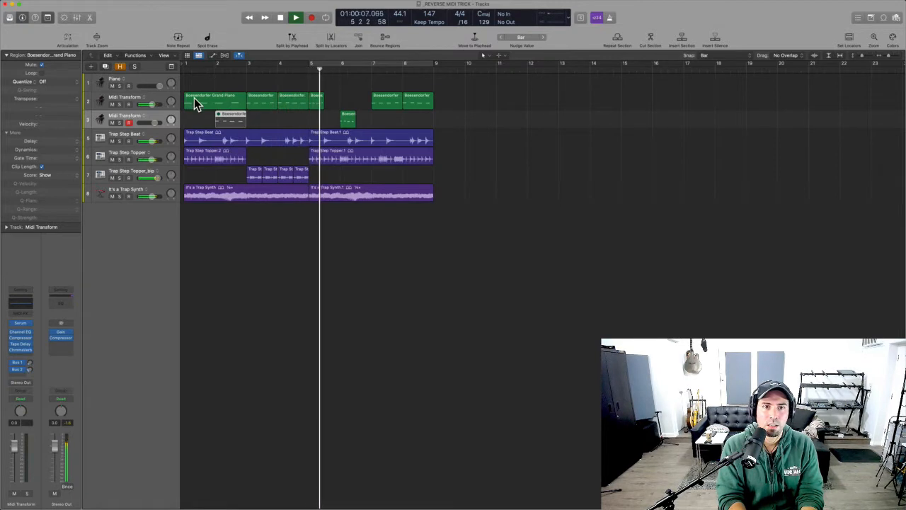
pyautogui.moveTo(154, 104); pyautogui.dragTo(155, 104)
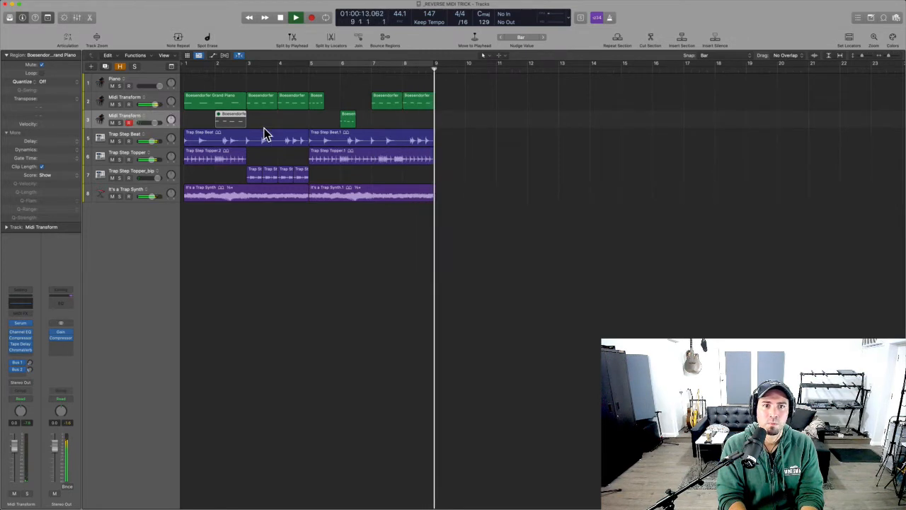
# Set snapping to Division and time-compress the bar 7 Midi Transform region to one beat.
pyautogui.keyDown('ctrl'); pyautogui.keyDown('alt'); pyautogui.click(421, 87); pyautogui.keyUp('alt'); pyautogui.keyUp('ctrl')
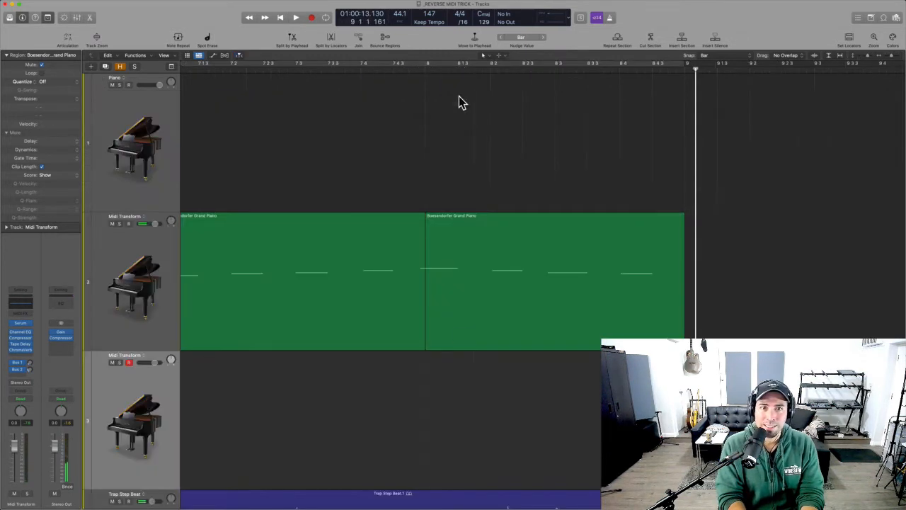
pyautogui.hscroll(-5, 546, 276)
pyautogui.hscroll(4, 546, 276)
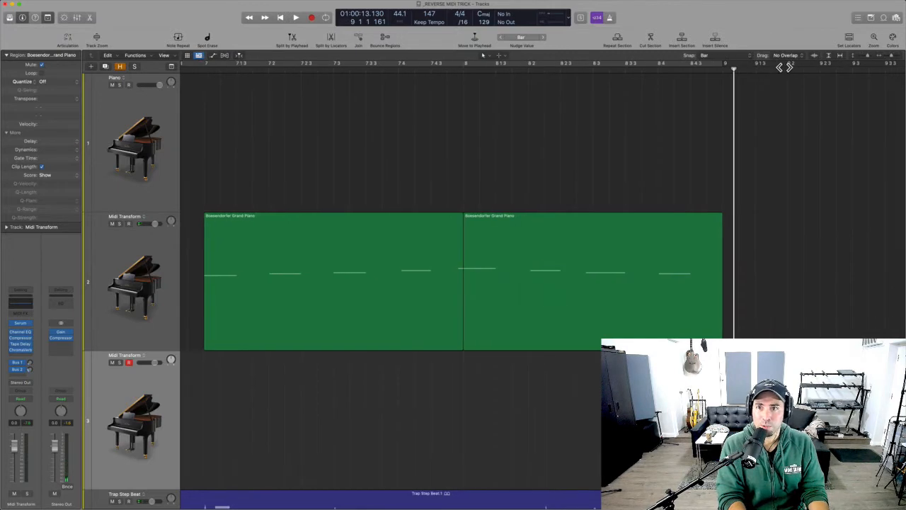
pyautogui.click(747, 56)
pyautogui.click(743, 70)
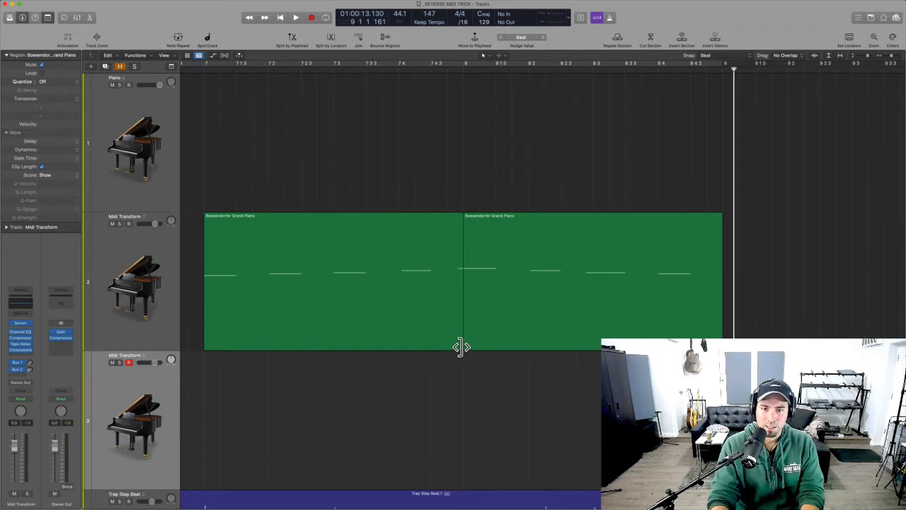
pyautogui.moveTo(461, 347); pyautogui.dragTo(382, 341)
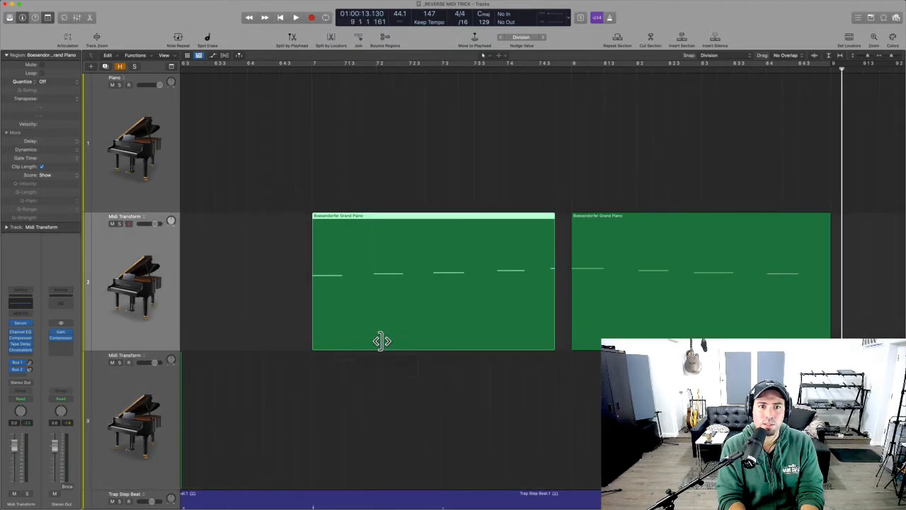
pyautogui.moveTo(553, 345); pyautogui.dragTo(375, 346)
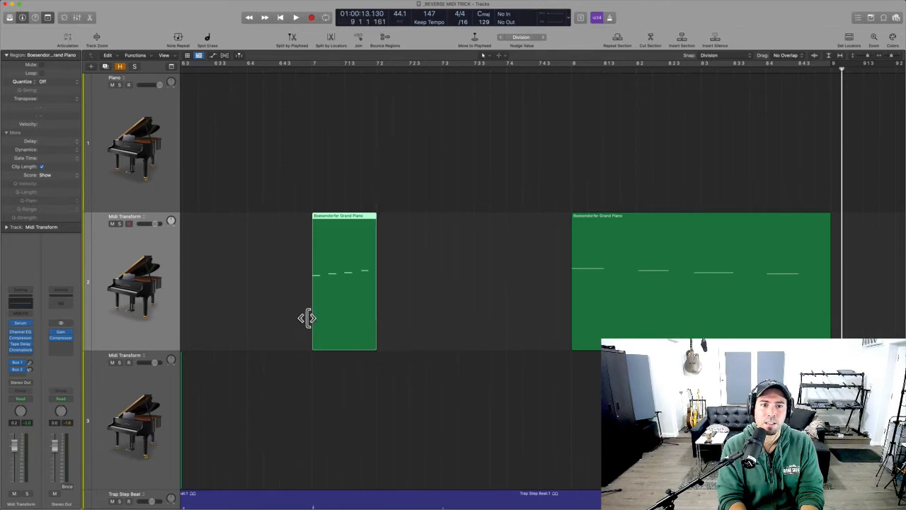
# Audition the compressed region in solo from just before bar 7, and unsolo the upper Midi Transform track.
pyautogui.click(250, 278)
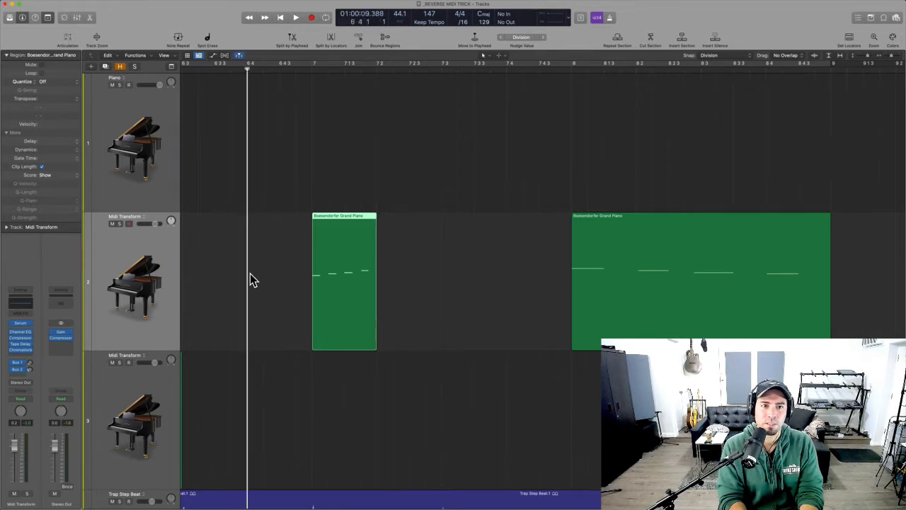
pyautogui.click(119, 224)
pyautogui.press('space')
pyautogui.press('space')
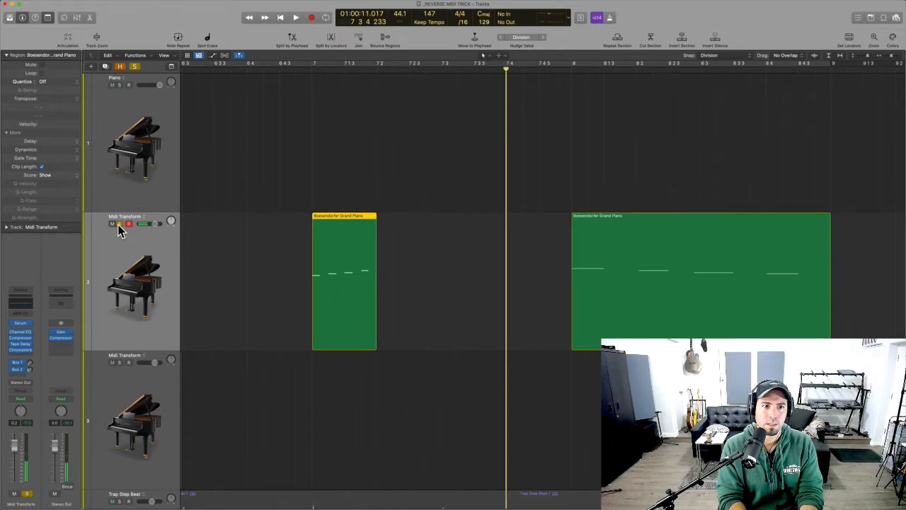
pyautogui.click(119, 224)
# Repeat the compressed one-beat region three times to fill bar 7.
pyautogui.click(352, 294)
pyautogui.press('super+r')
pyautogui.press('super+r')
pyautogui.press('super+r')
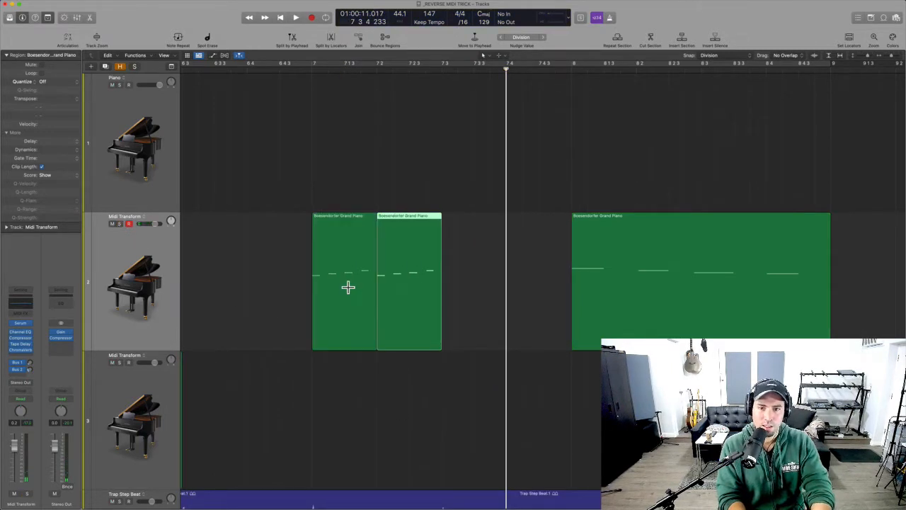
# Play the bar 7 repeats with all tracks and raise the upper Midi Transform track's volume to +6.0 dB.
pyautogui.click(295, 279)
pyautogui.press('space')
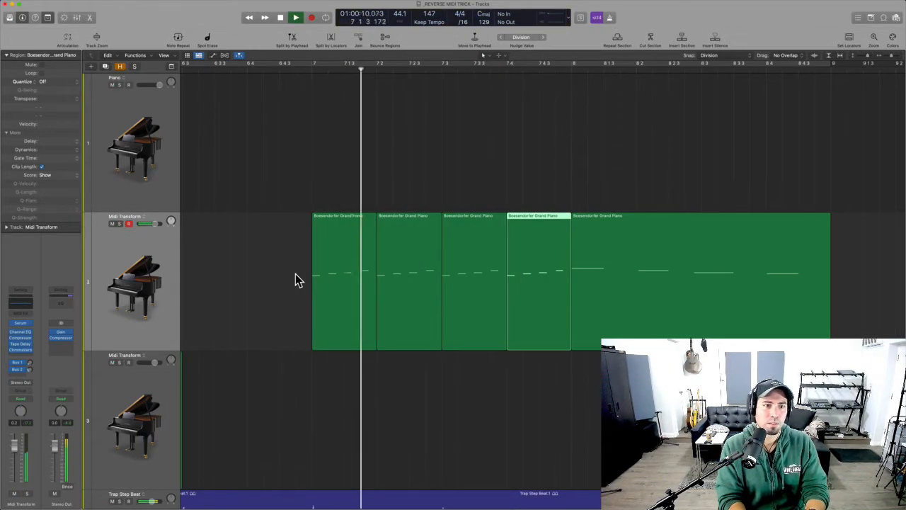
pyautogui.press('space')
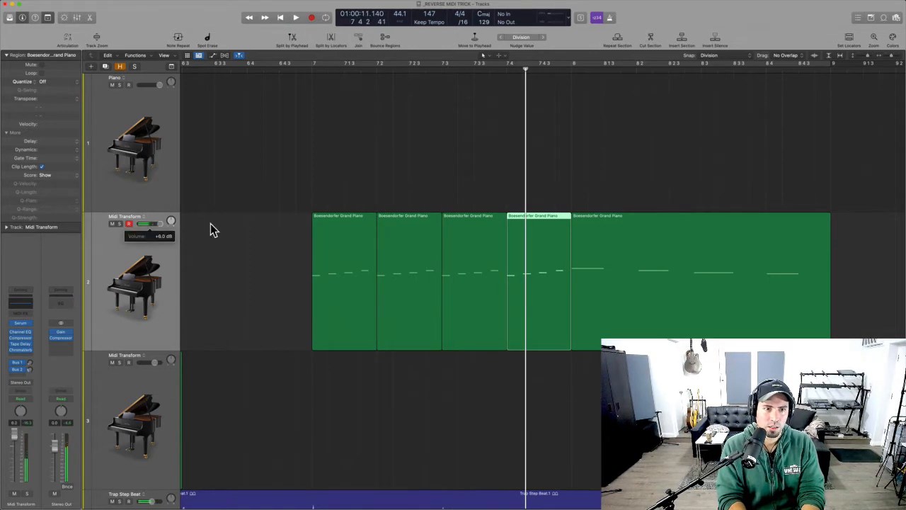
pyautogui.press('space')
pyautogui.press('space')
# Mute the It's a Trap Synth track and play the bar 7 and 8 section without it.
pyautogui.scroll(-5, 192, 282)
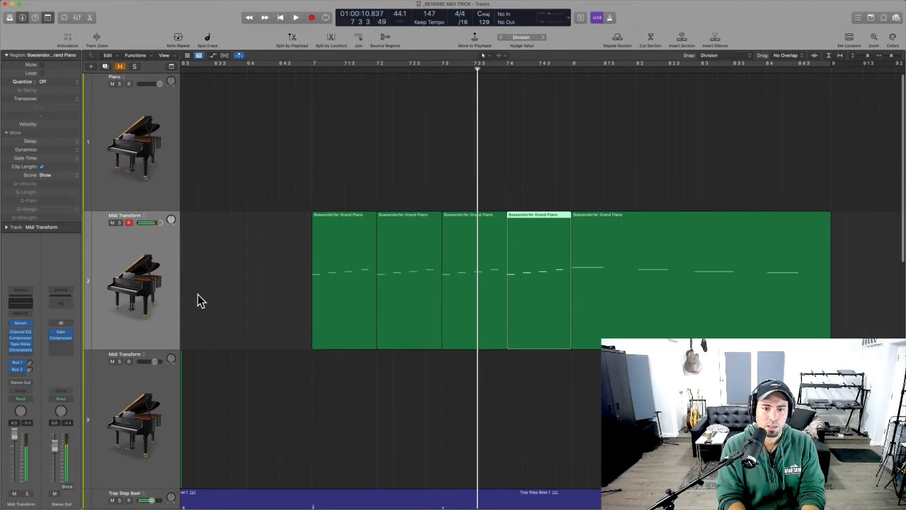
pyautogui.scroll(-3, 198, 298)
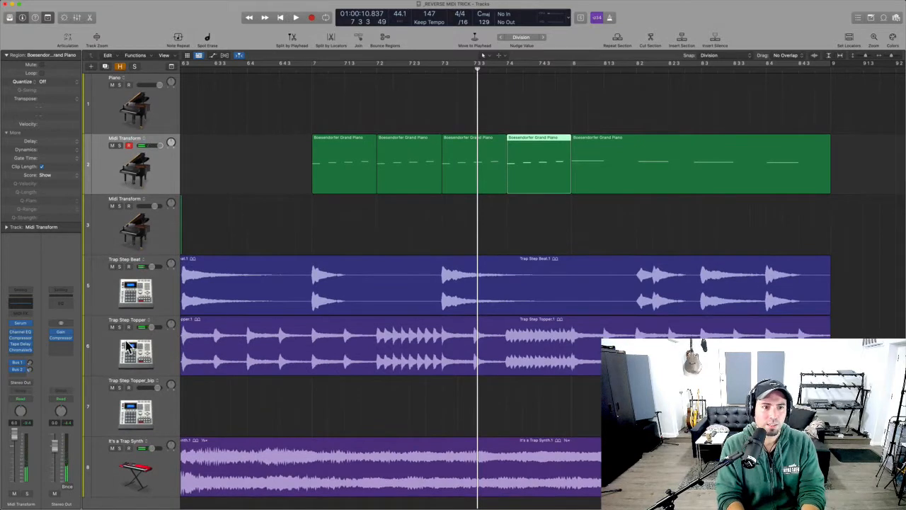
pyautogui.click(112, 449)
pyautogui.press('space')
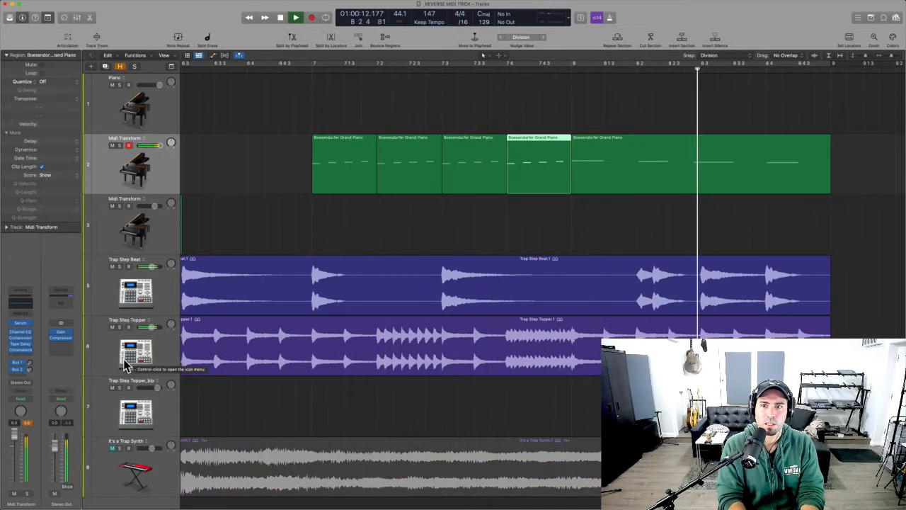
pyautogui.press('space')
pyautogui.press('space')
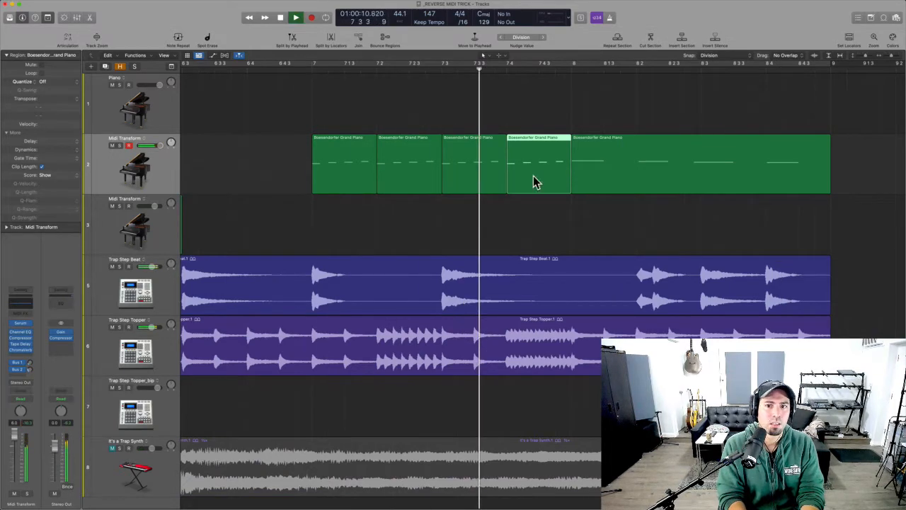
pyautogui.press('space')
# Lower all notes of the bar 8 Midi Transform region to velocity 76 and set the region's velocity offset to -9.
pyautogui.click(617, 177)
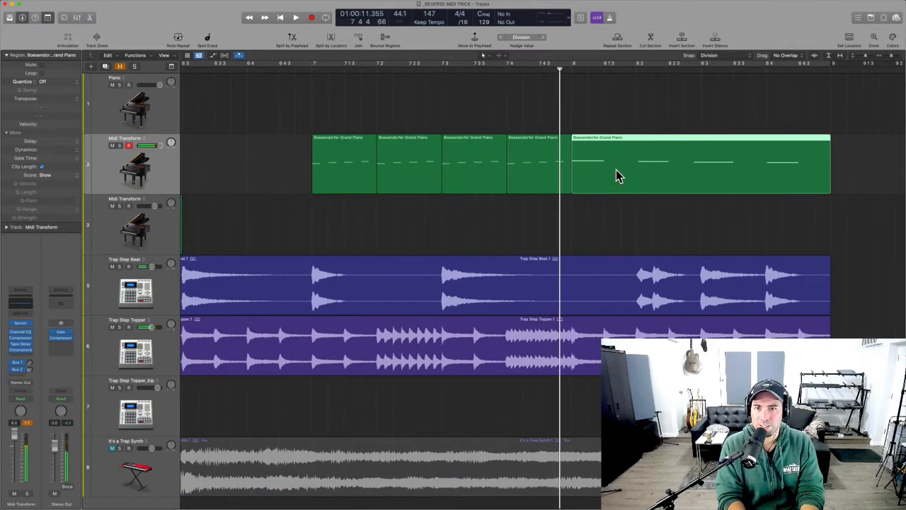
pyautogui.doubleClick(616, 171)
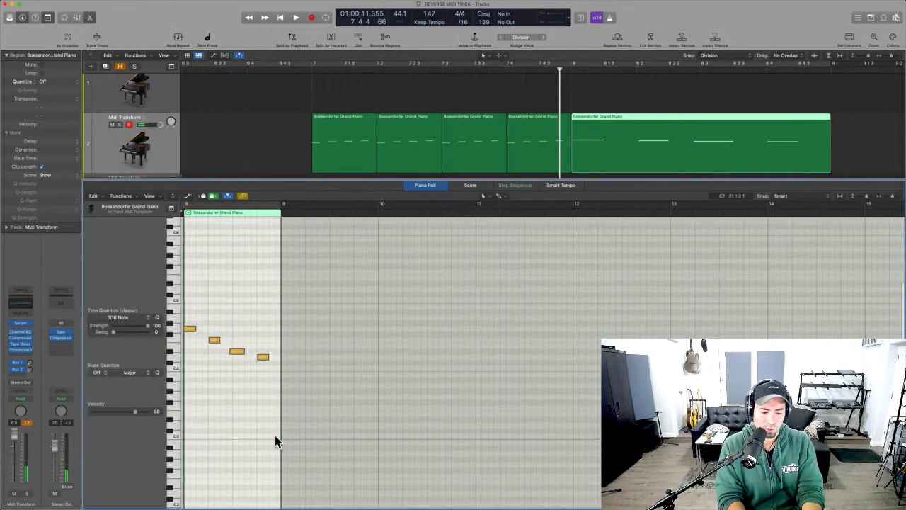
pyautogui.press('super+a')
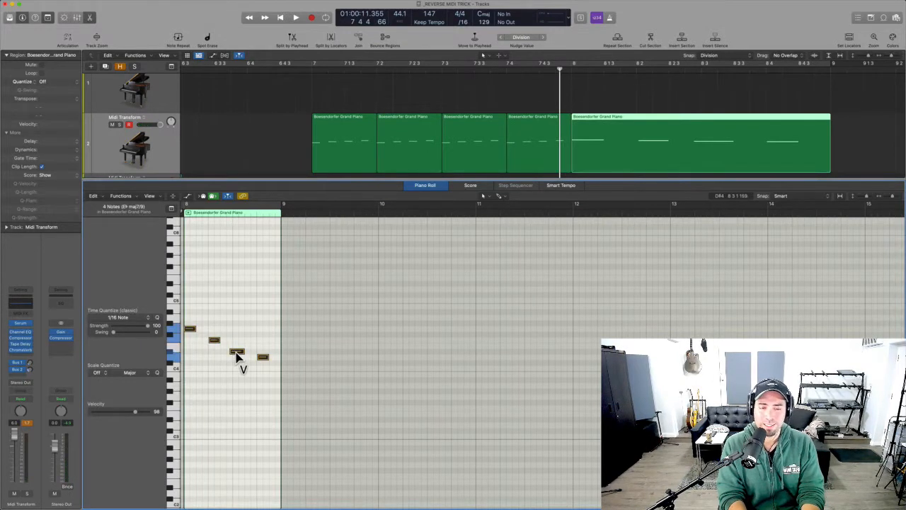
pyautogui.moveTo(238, 358); pyautogui.dragTo(242, 375)
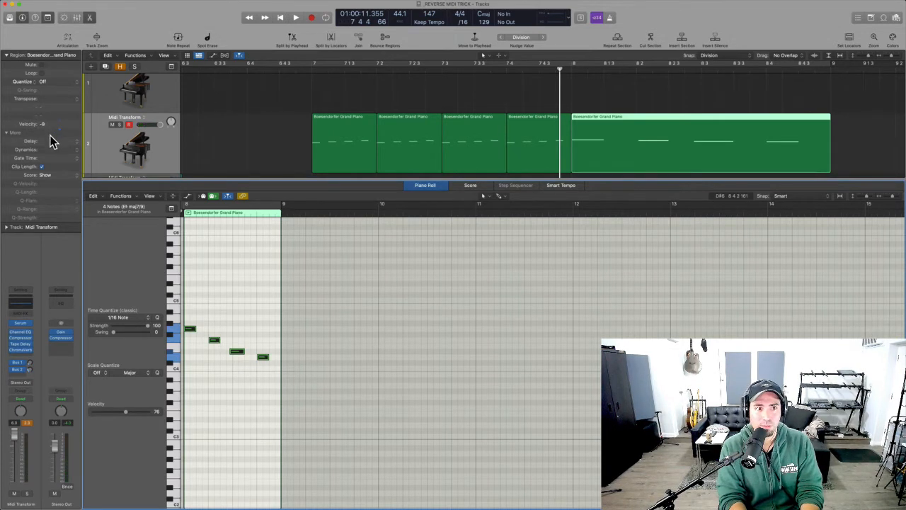
pyautogui.click(208, 153)
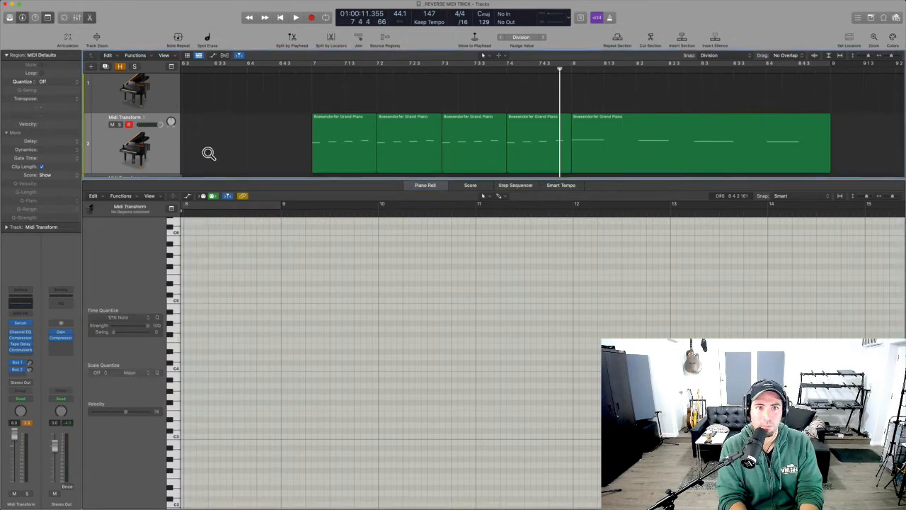
# Play through the bar 8 region, turning cycle mode on, and close the Piano Roll.
pyautogui.press('space')
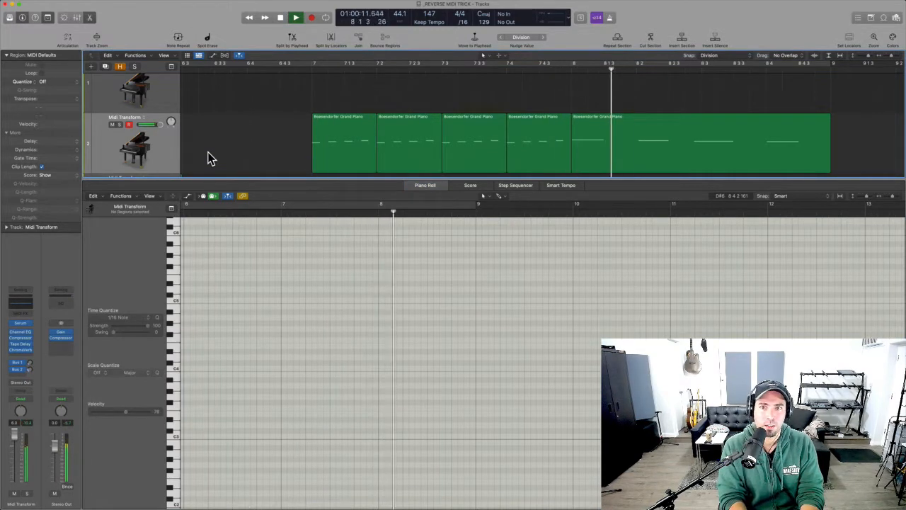
pyautogui.press('c')
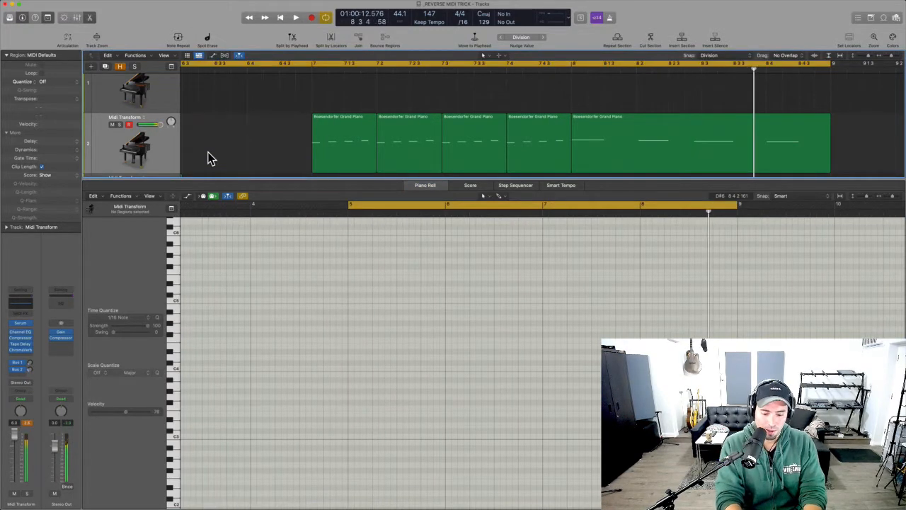
pyautogui.press('e')
pyautogui.press('super+Left')
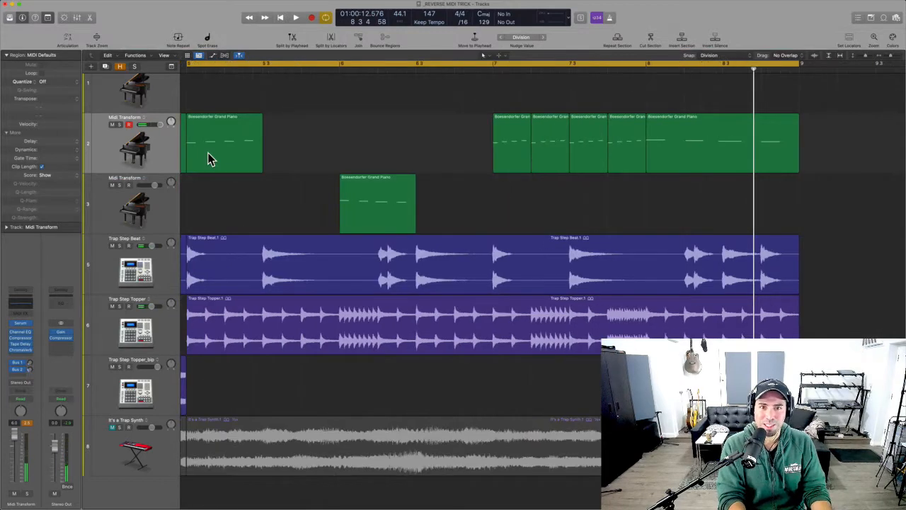
pyautogui.press('super+Left')
# Play the whole arrangement from the start with cycle mode off.
pyautogui.press('Return')
pyautogui.press('super+Left')
pyautogui.press('super+Left')
pyautogui.press('super+Left')
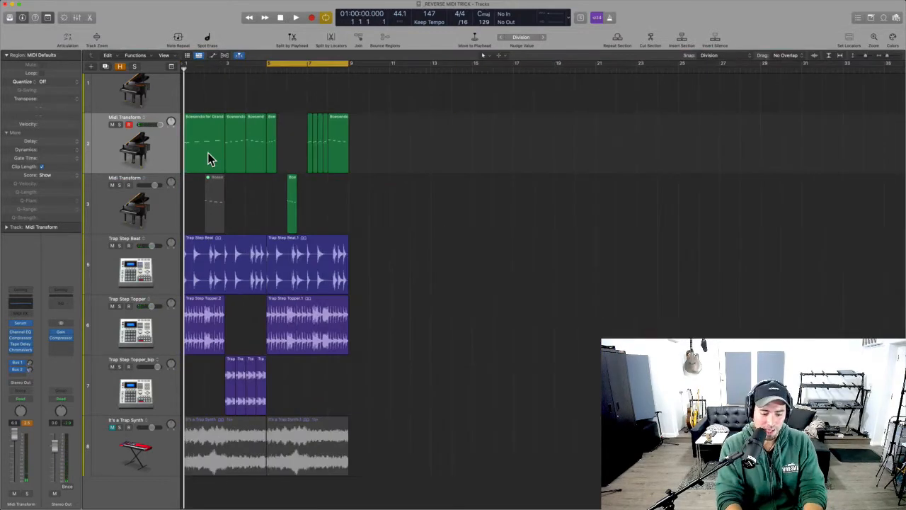
pyautogui.press('c')
pyautogui.press('space')
pyautogui.press('super+Up')
pyautogui.press('super+Up')
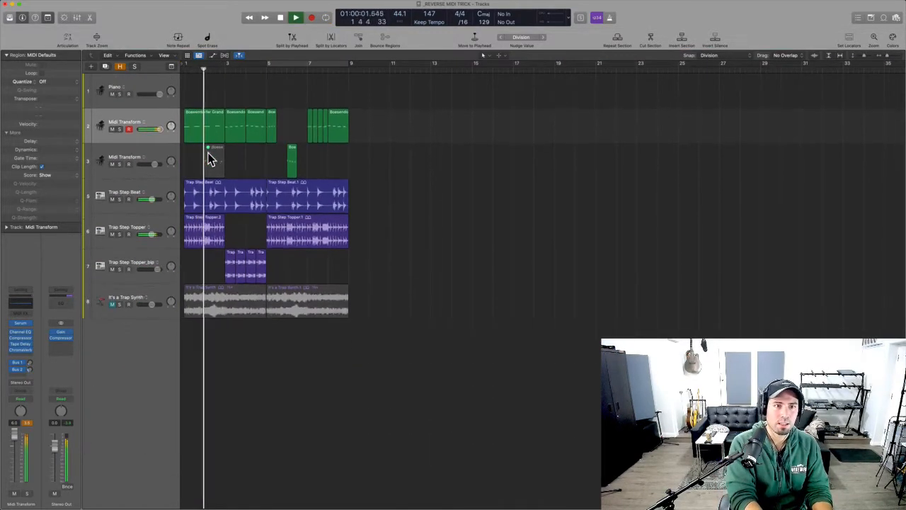
pyautogui.press('super+Down')
# Unmute It's a Trap Synth, lower its volume slightly, and set the upper Midi Transform track's volume to +1.3 dB during playback.
pyautogui.click(112, 327)
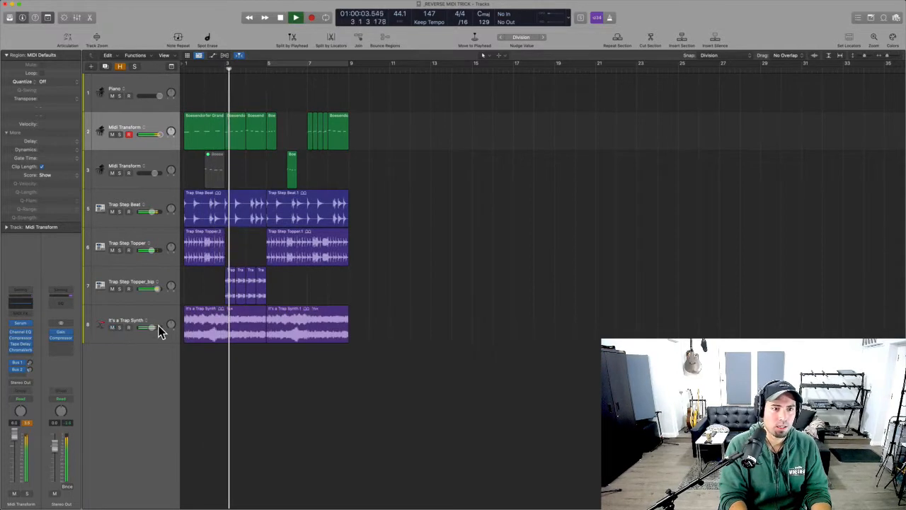
pyautogui.moveTo(151, 328); pyautogui.dragTo(148, 328)
pyautogui.moveTo(160, 134); pyautogui.dragTo(157, 135)
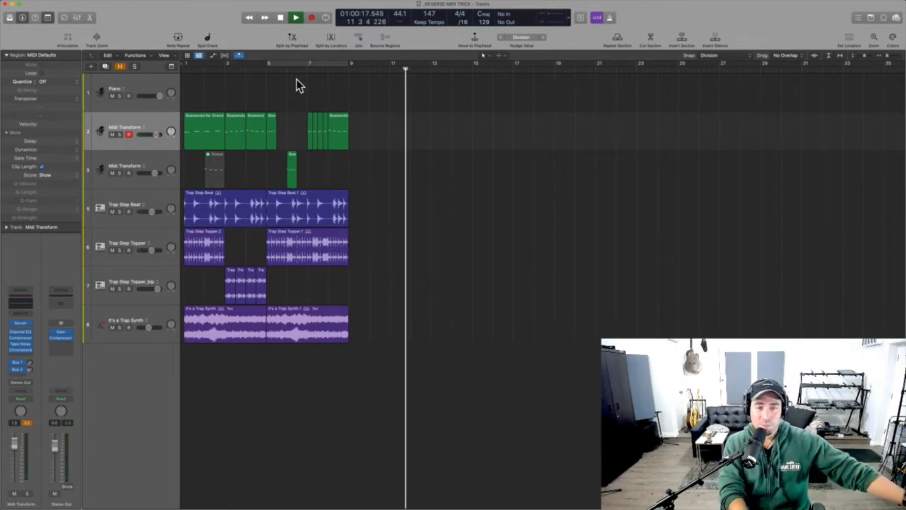
pyautogui.press('space')
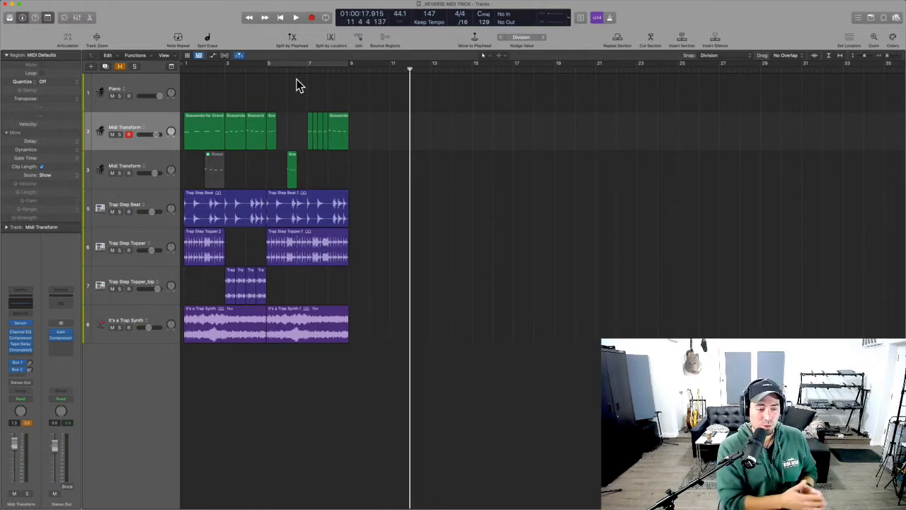